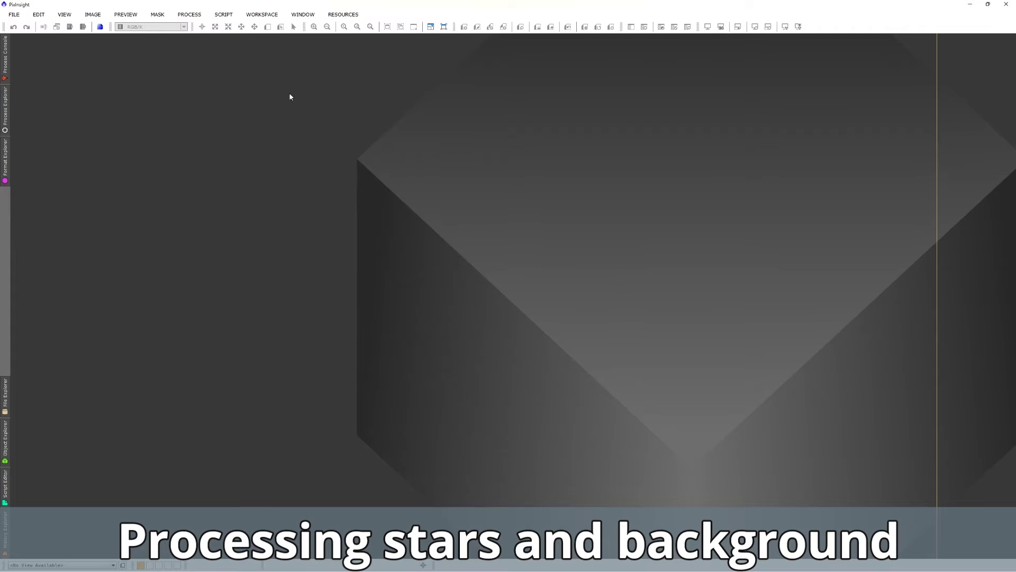
# Launch the AutoIntegrate script and load the twelve COMETC2022E3 luminance, red, green and blue files from the Comet folder as lights.
pyautogui.click(223, 14)
pyautogui.moveTo(293, 30)
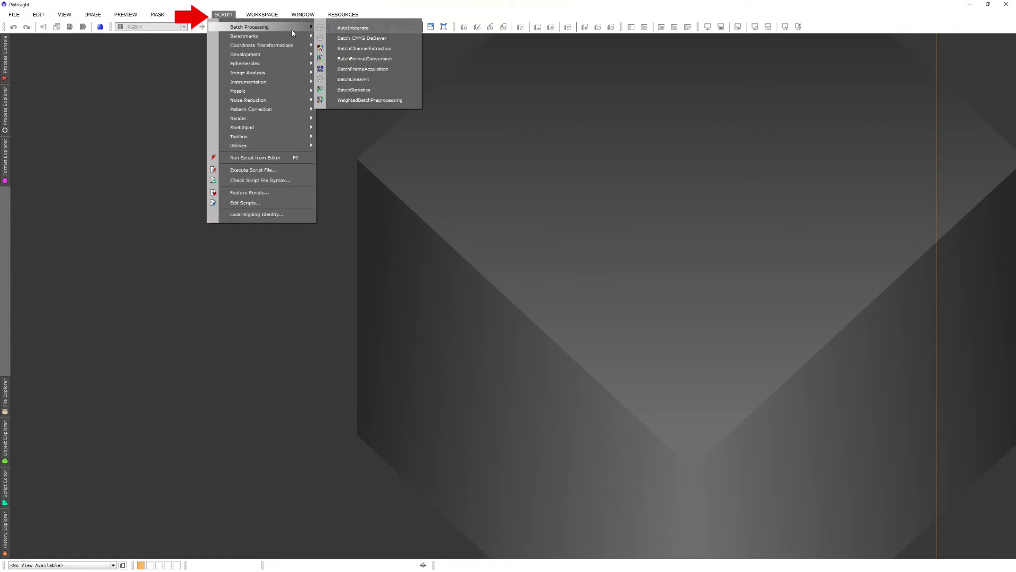
pyautogui.click(364, 29)
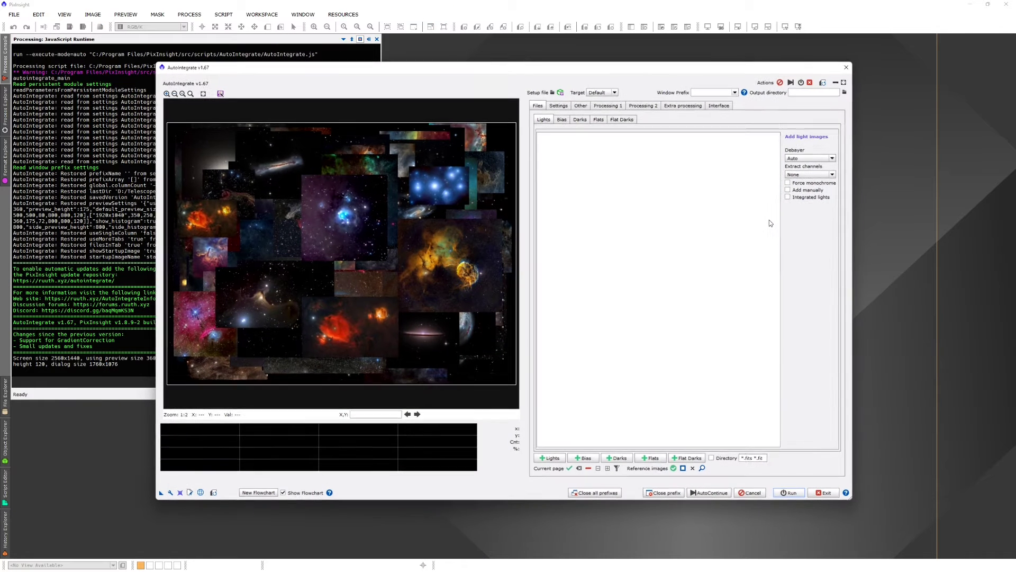
pyautogui.click(550, 459)
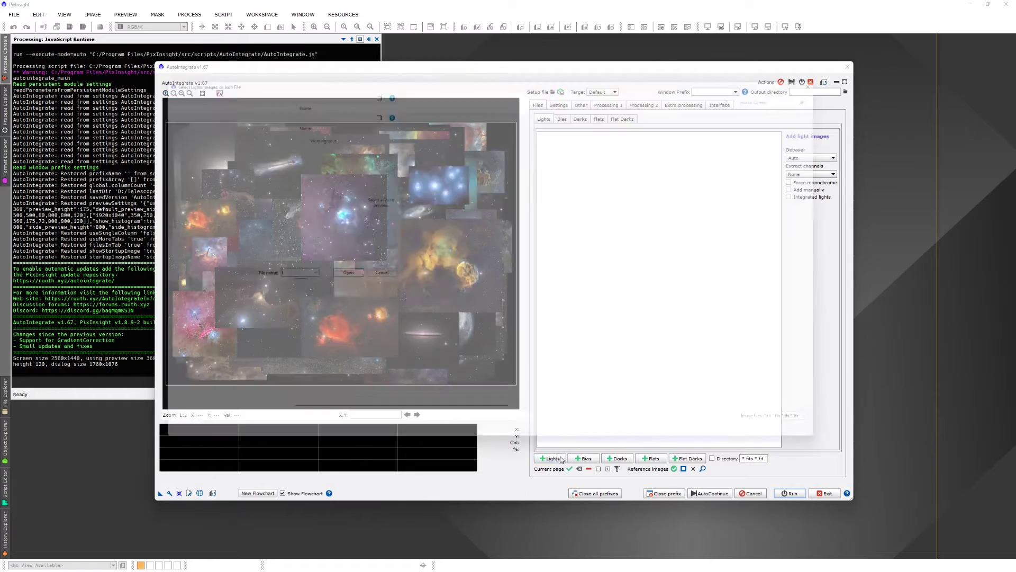
pyautogui.click(430, 163)
pyautogui.keyDown('shift'); pyautogui.click(437, 298); pyautogui.keyUp('shift')
pyautogui.click(808, 454)
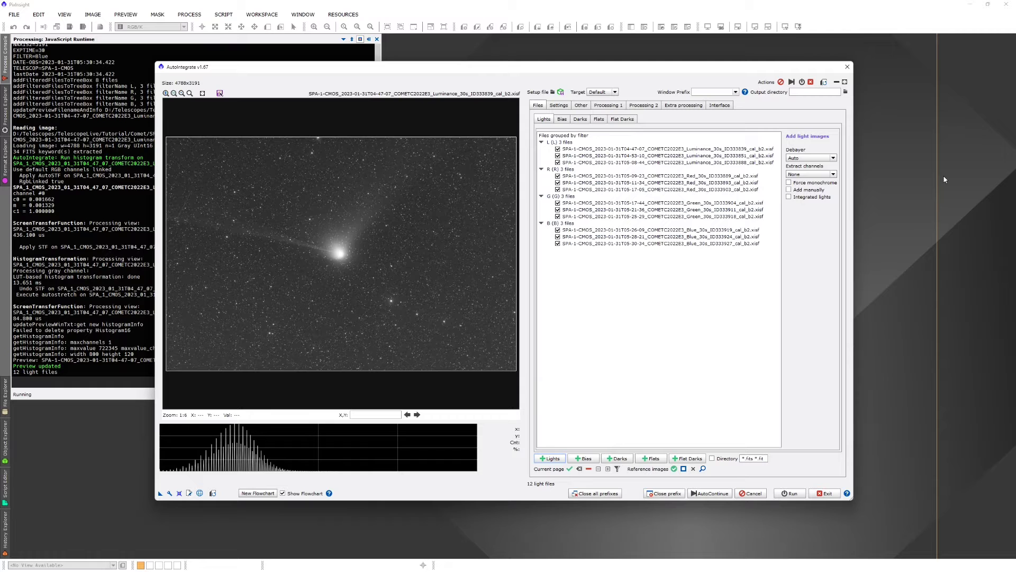
# Preview the three luminance light frames one after another to compare the comet's position.
pyautogui.click(708, 150)
pyautogui.click(708, 155)
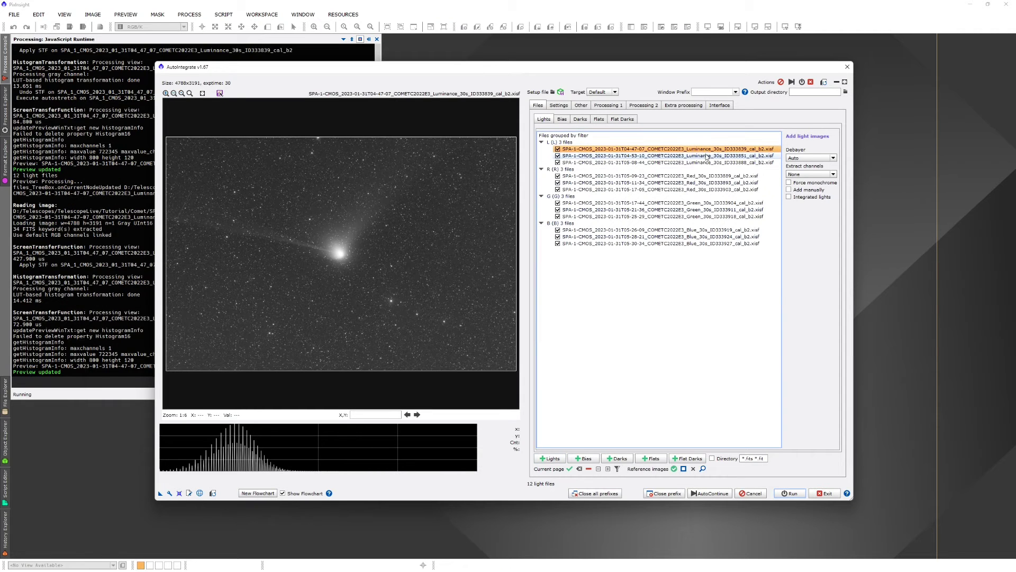
pyautogui.click(709, 162)
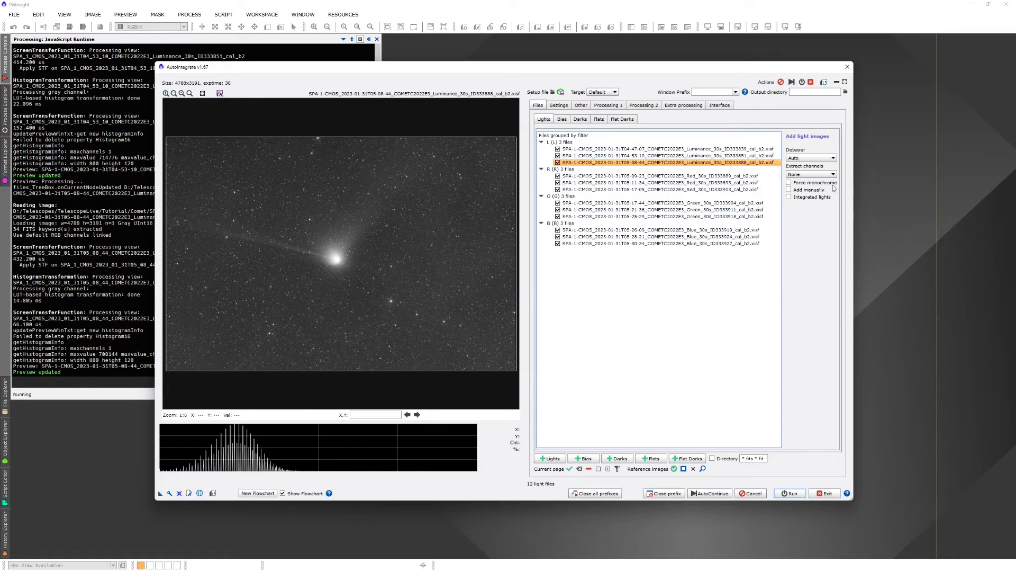
# Review the image processing parameters and the comet alignment settings, and read the help on the suggested comet workflow.
pyautogui.click(565, 108)
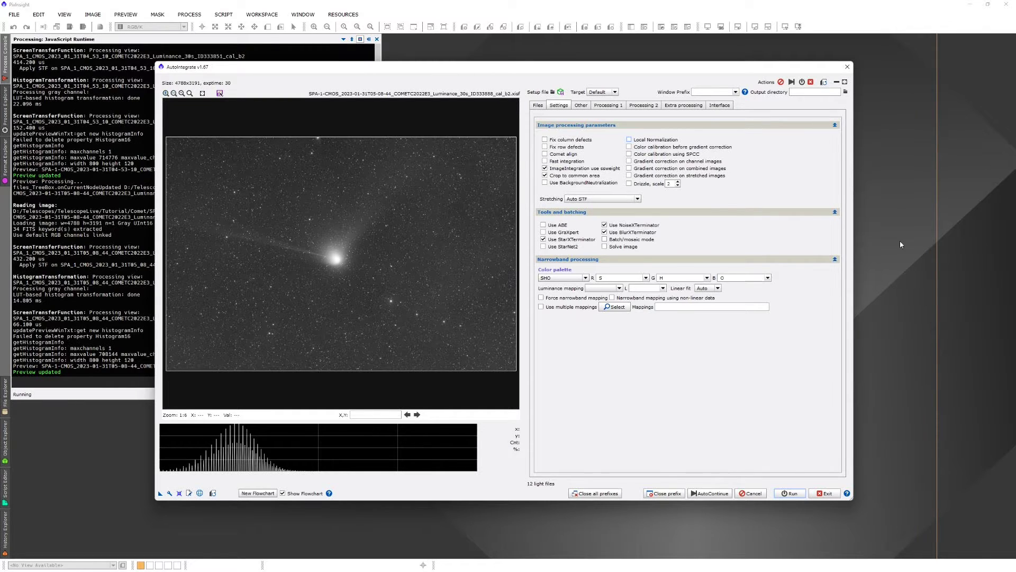
pyautogui.moveTo(569, 158)
pyautogui.click(653, 106)
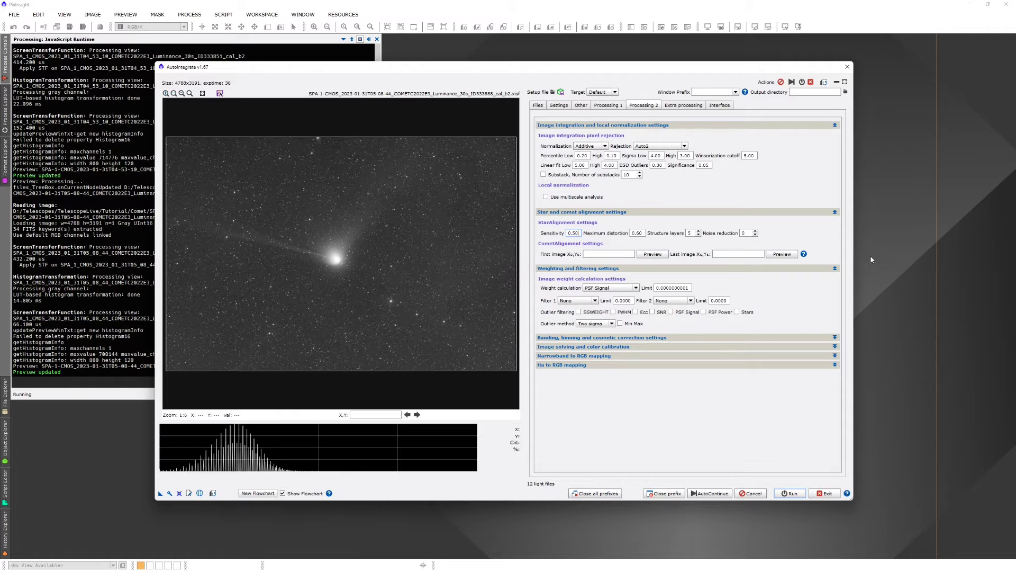
pyautogui.click(804, 254)
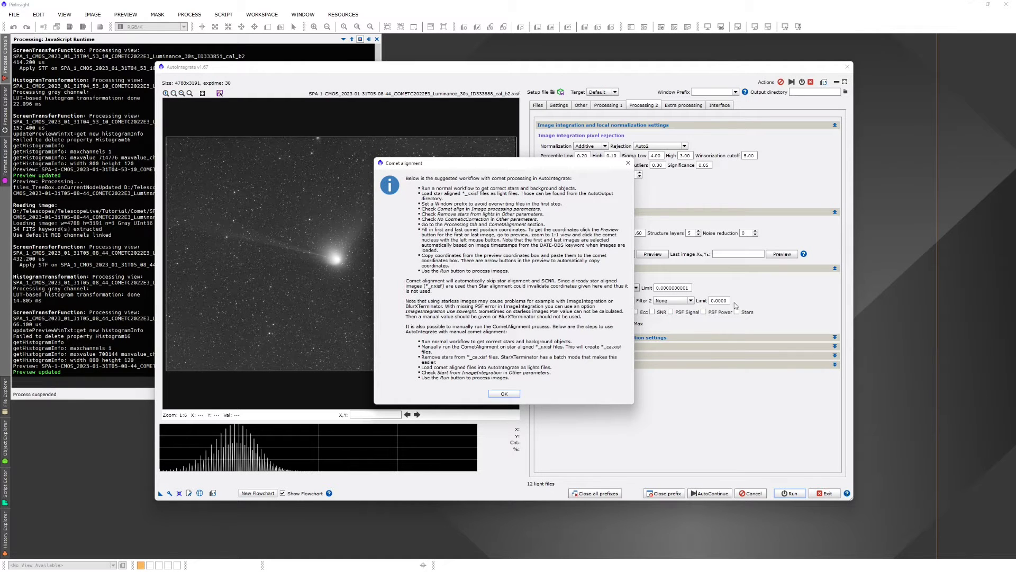
pyautogui.click(512, 393)
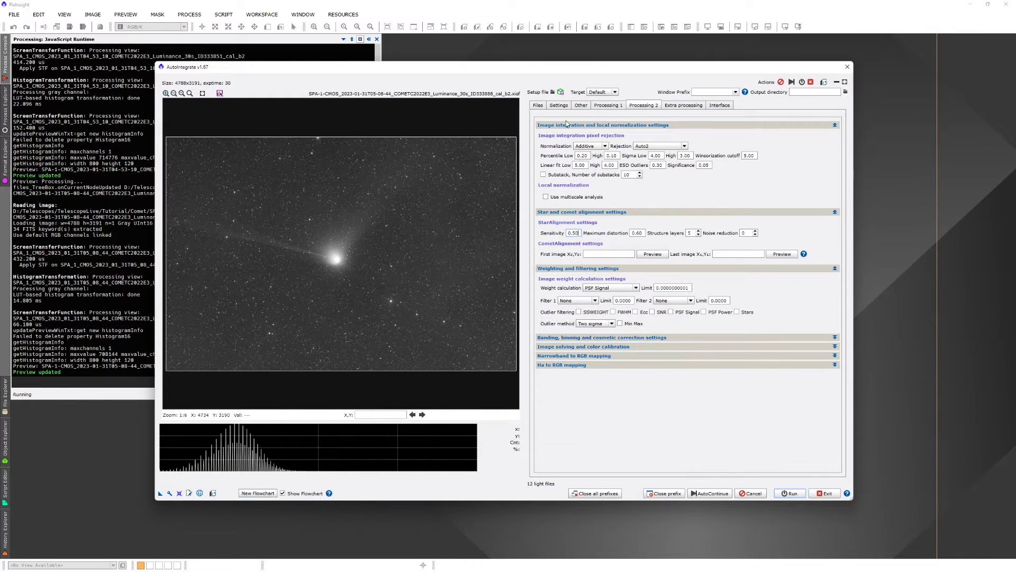
# Run the normal AutoIntegrate workflow on the loaded lights and turn off the flowchart to display the processed image.
pyautogui.click(538, 105)
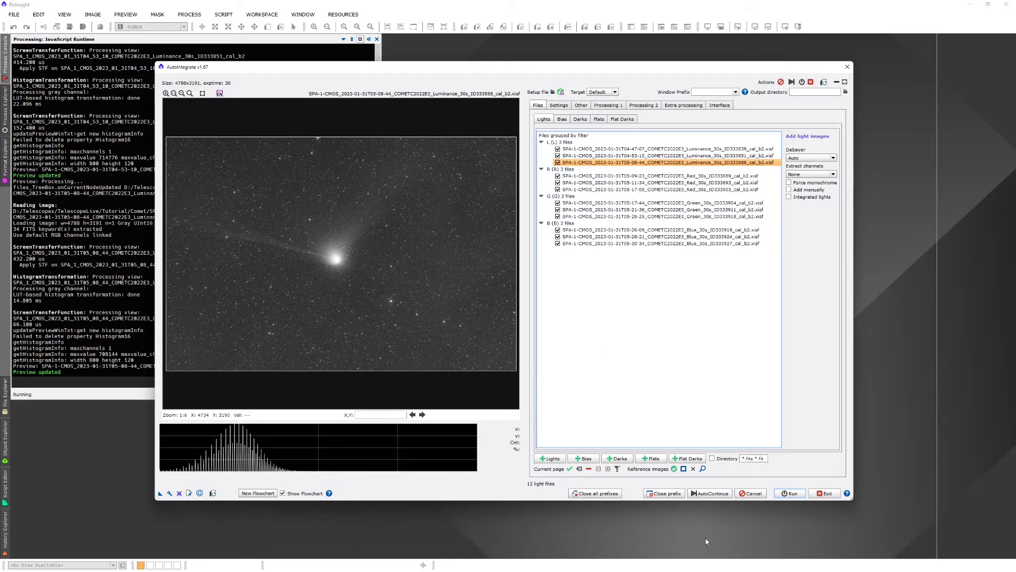
pyautogui.click(791, 493)
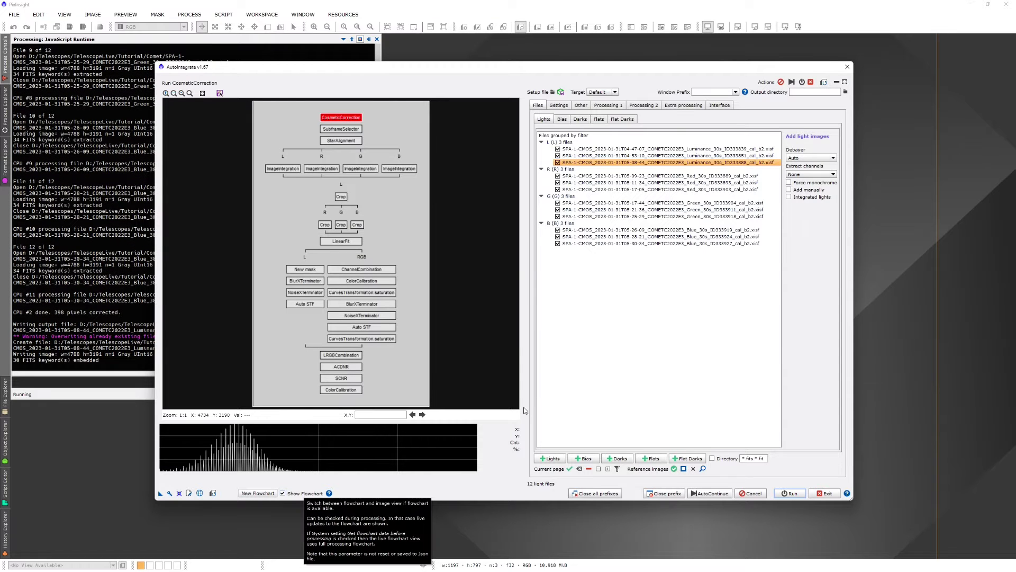
pyautogui.click(585, 107)
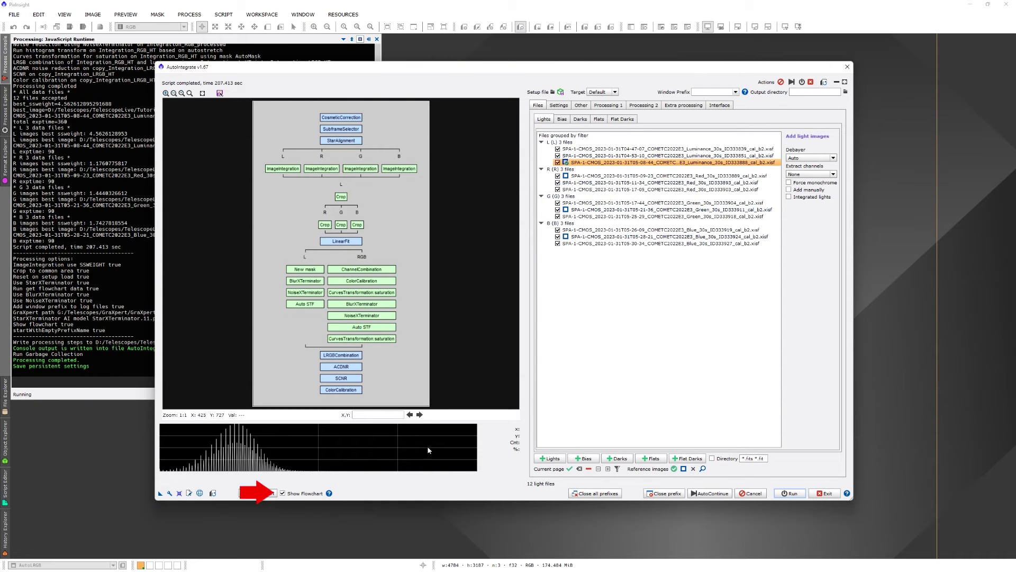
pyautogui.click(303, 494)
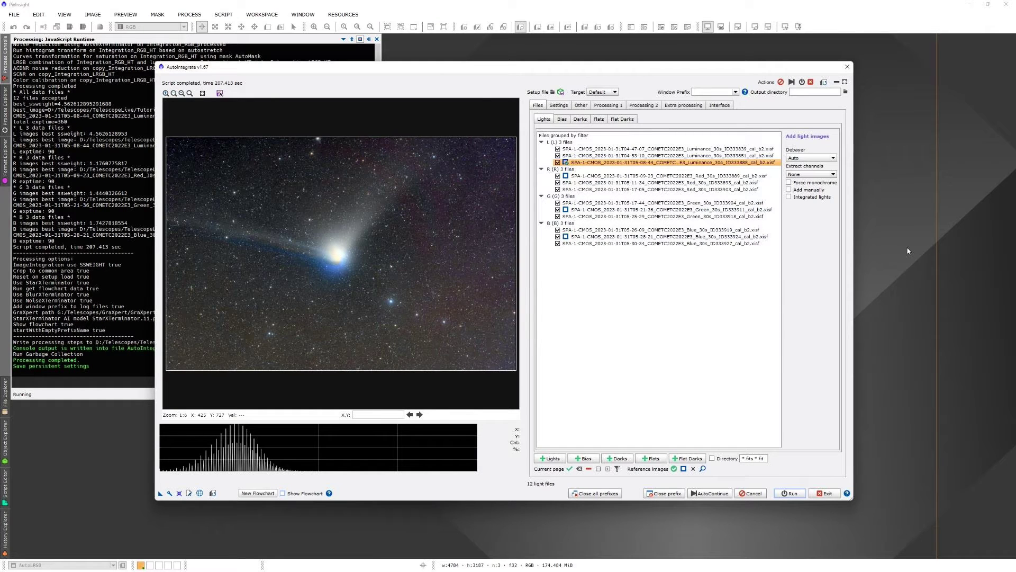
# Apply star removal with Unscreen to AutoLRGB in extra processing, and select AutoLRGB_edit_stars to view the extracted stars.
pyautogui.click(684, 106)
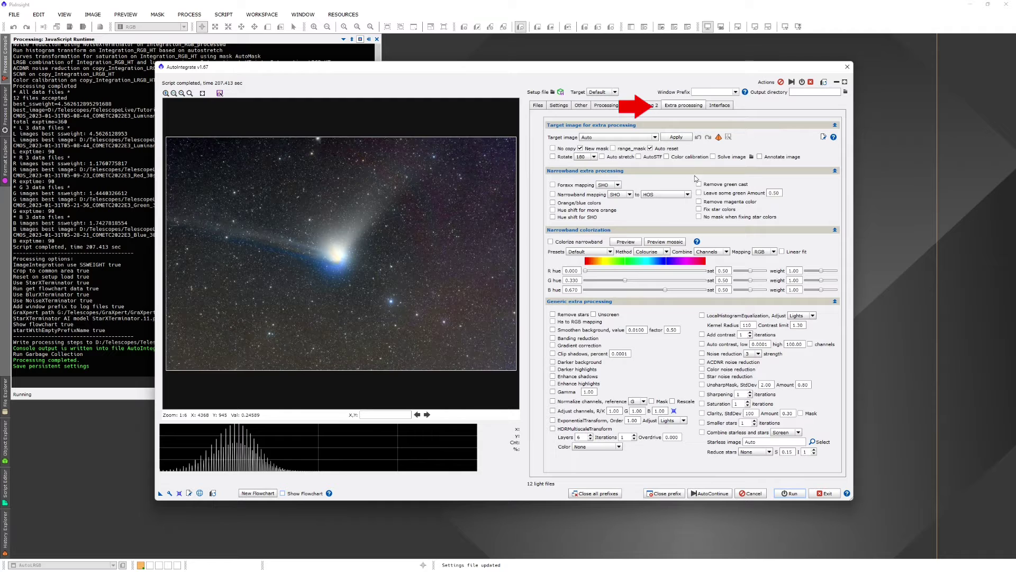
pyautogui.click(620, 137)
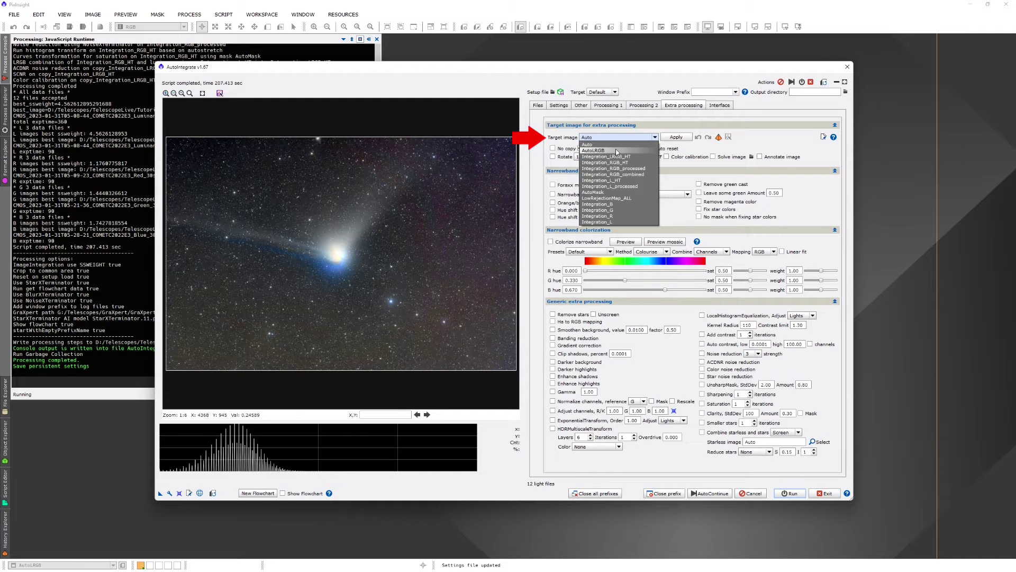
pyautogui.click(638, 150)
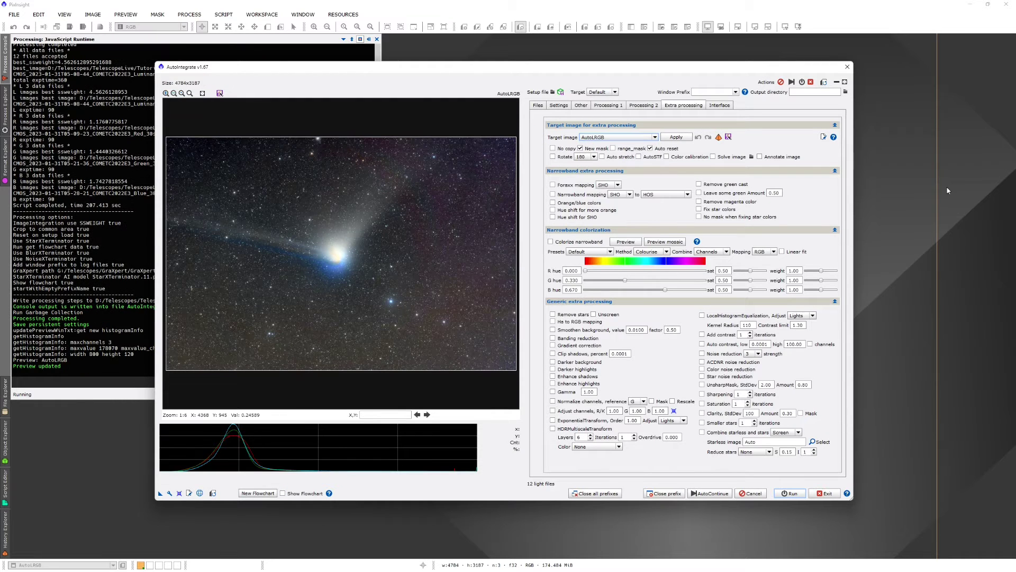
pyautogui.click(561, 317)
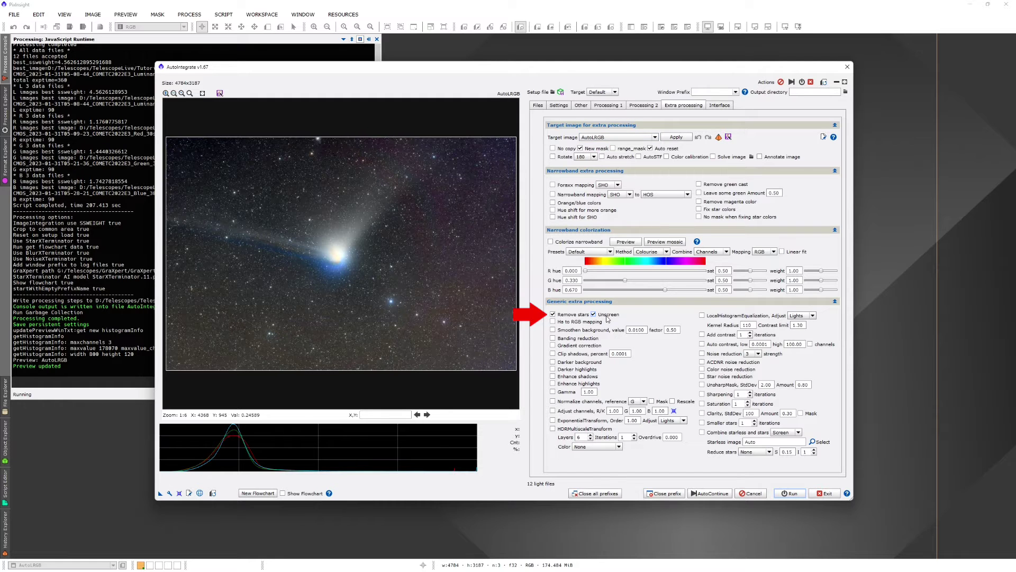
pyautogui.click(676, 137)
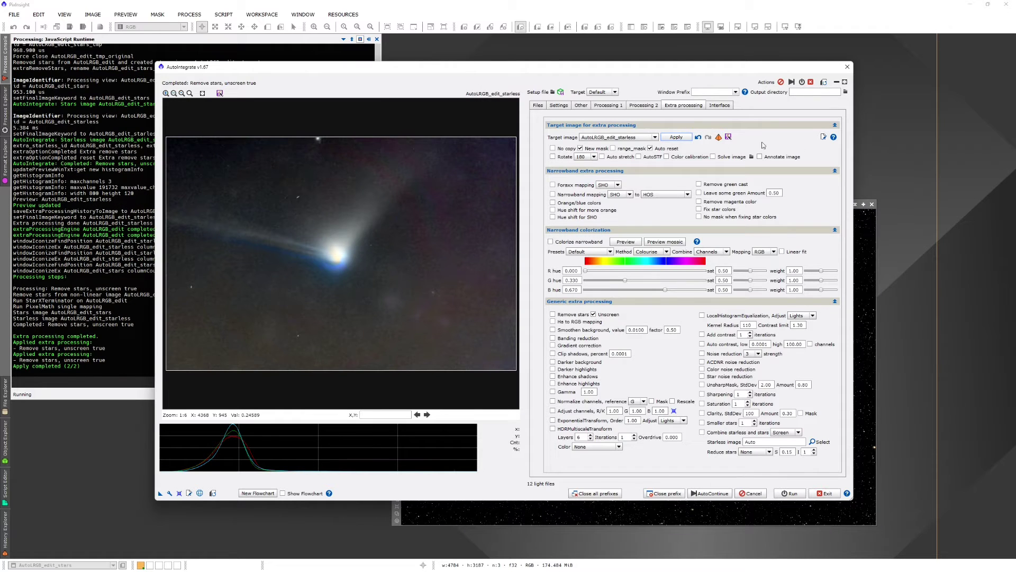
pyautogui.click(655, 137)
pyautogui.click(614, 154)
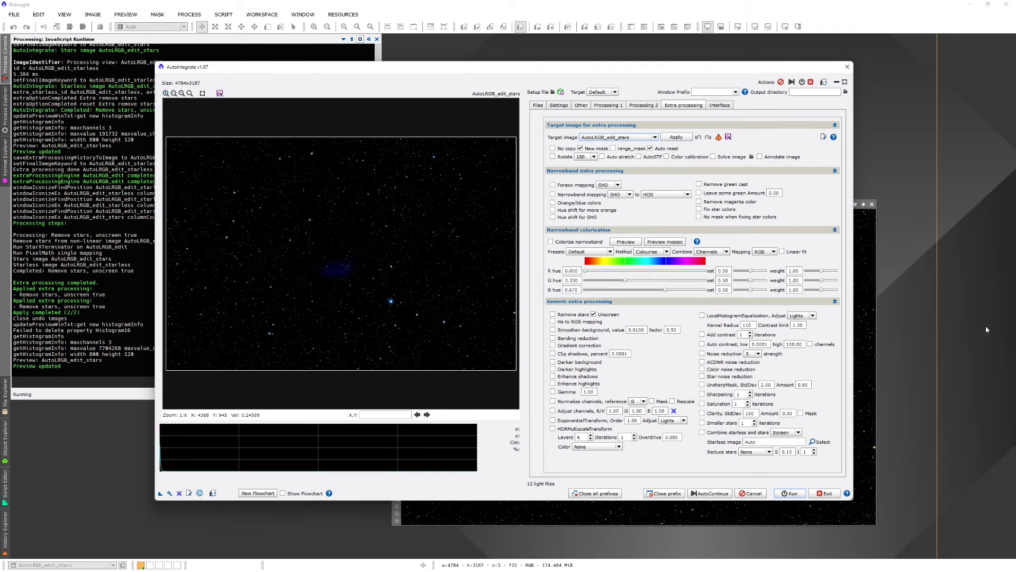
# Exit AutoIntegrate and cascade the AutoLRGB, starless and stars image windows near the top of the workspace.
pyautogui.click(824, 493)
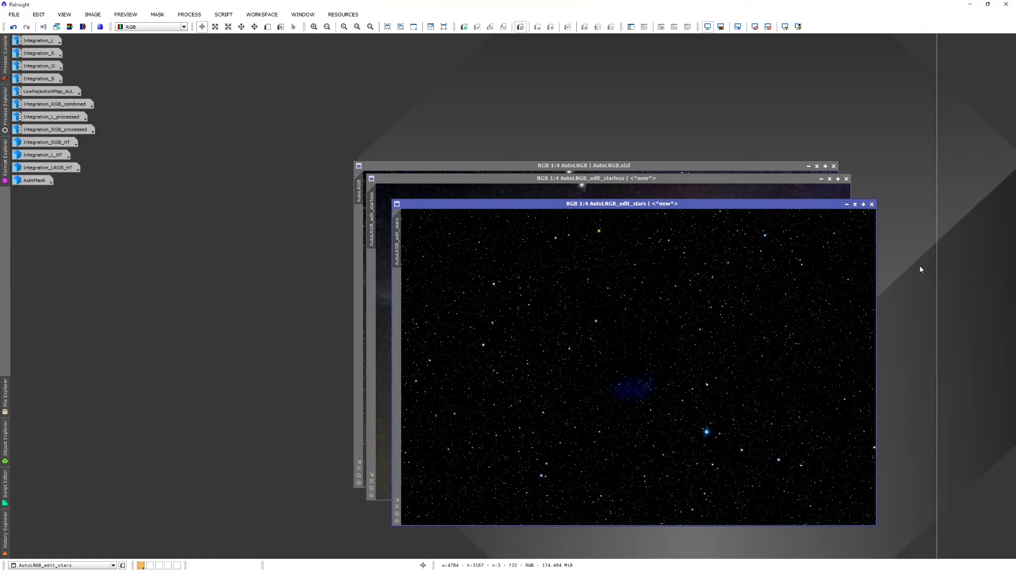
pyautogui.moveTo(727, 169); pyautogui.dragTo(546, 56)
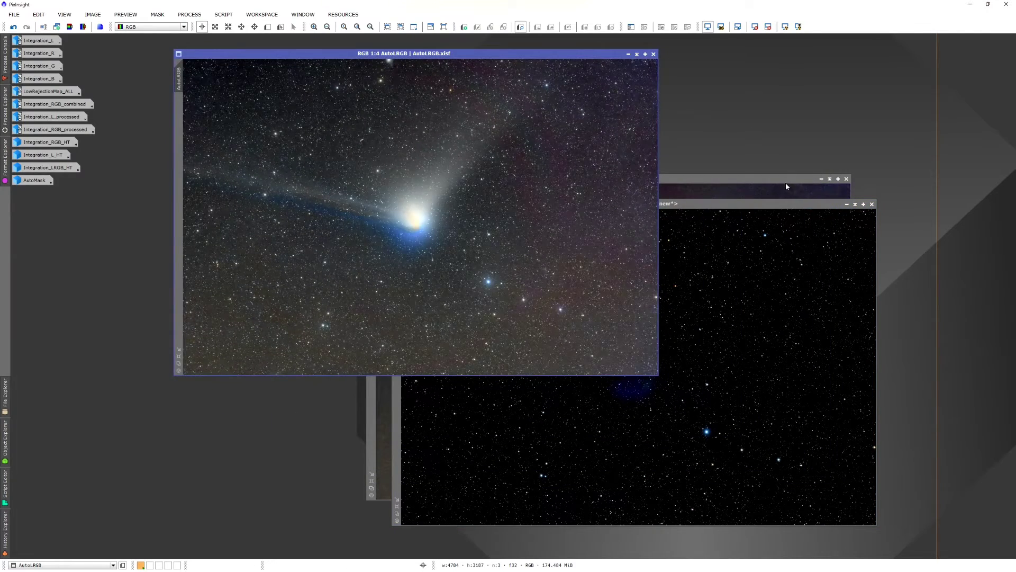
pyautogui.moveTo(780, 180); pyautogui.dragTo(608, 75)
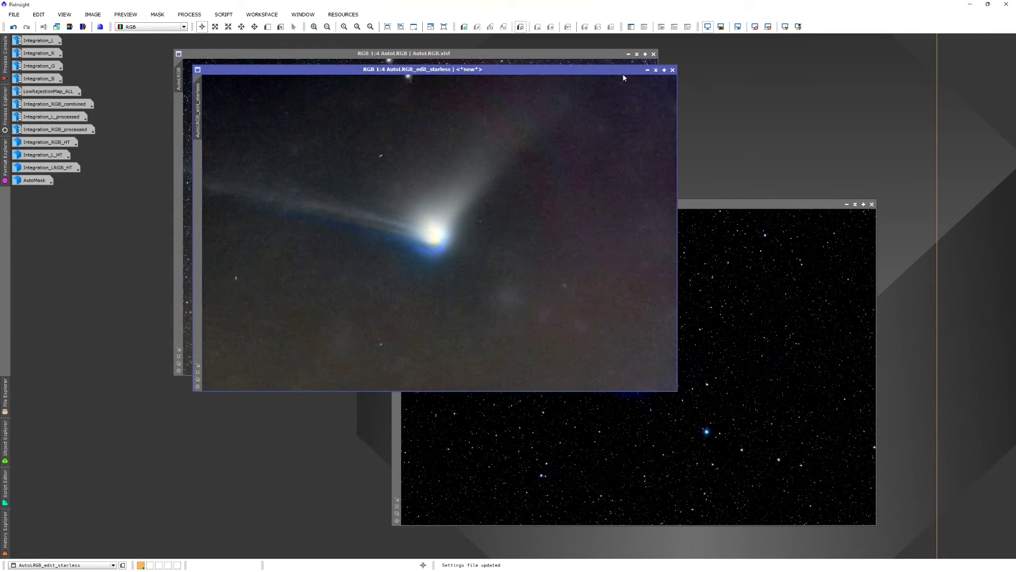
pyautogui.moveTo(826, 201); pyautogui.dragTo(649, 94)
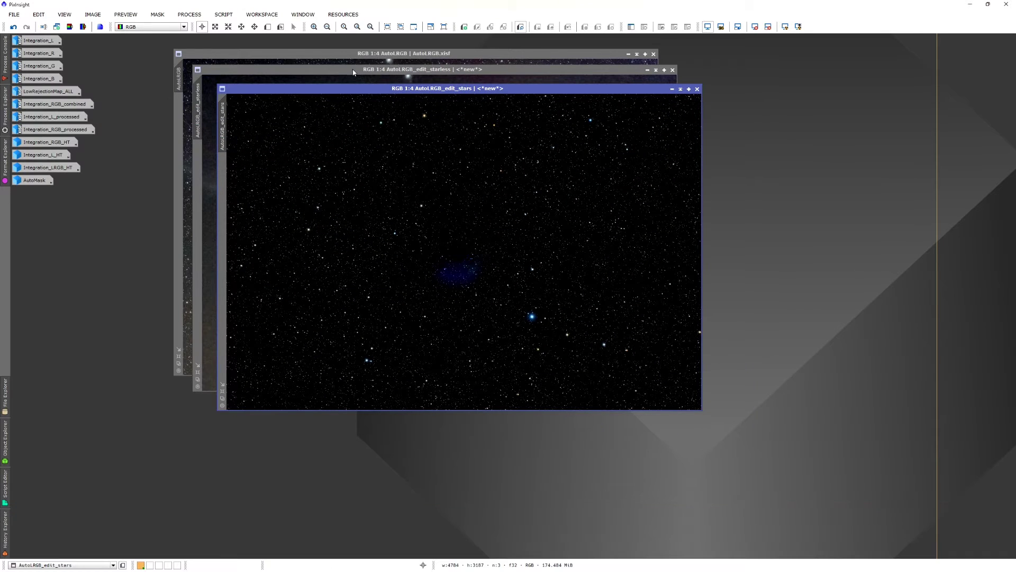
# Relaunch AutoIntegrate and load all star-aligned *_r.xisf files from the AutoOutput folder as lights.
pyautogui.click(222, 15)
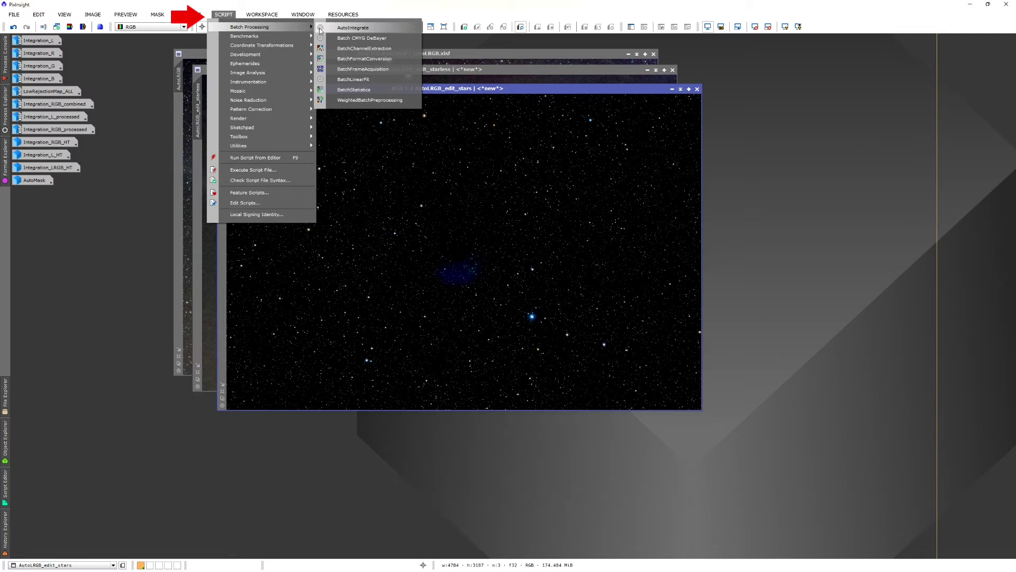
pyautogui.click(342, 30)
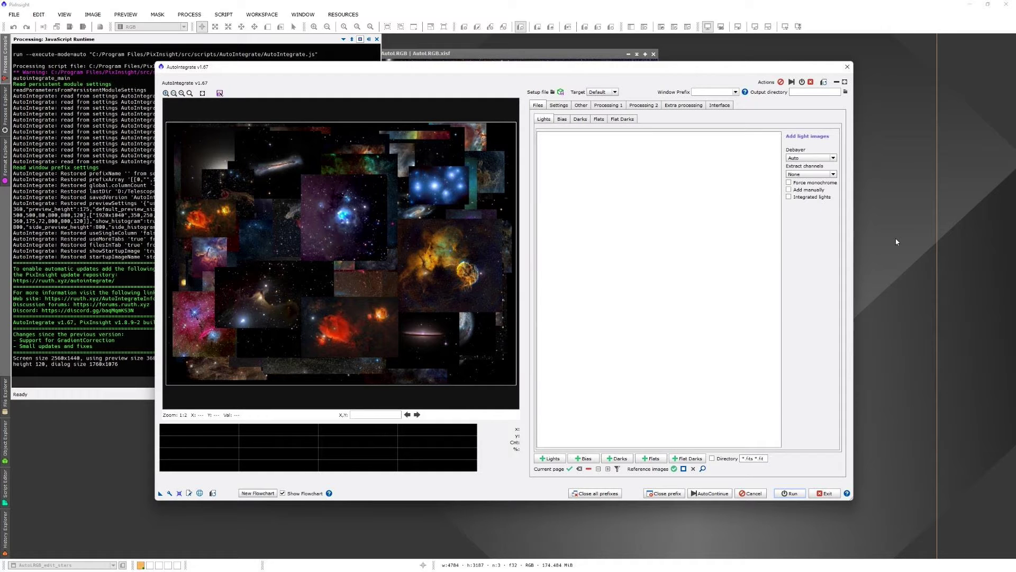
pyautogui.click(550, 459)
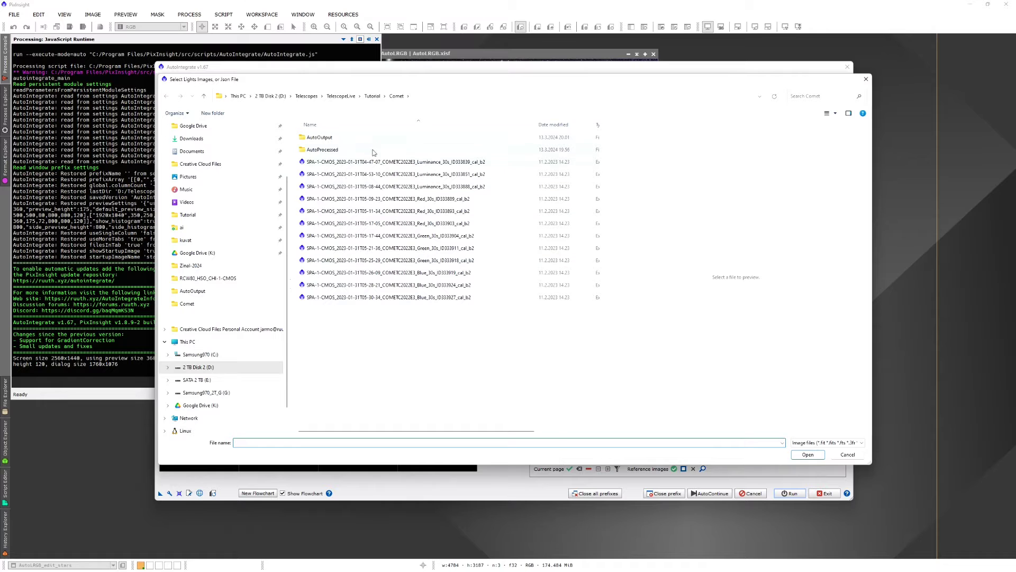
pyautogui.click(369, 138)
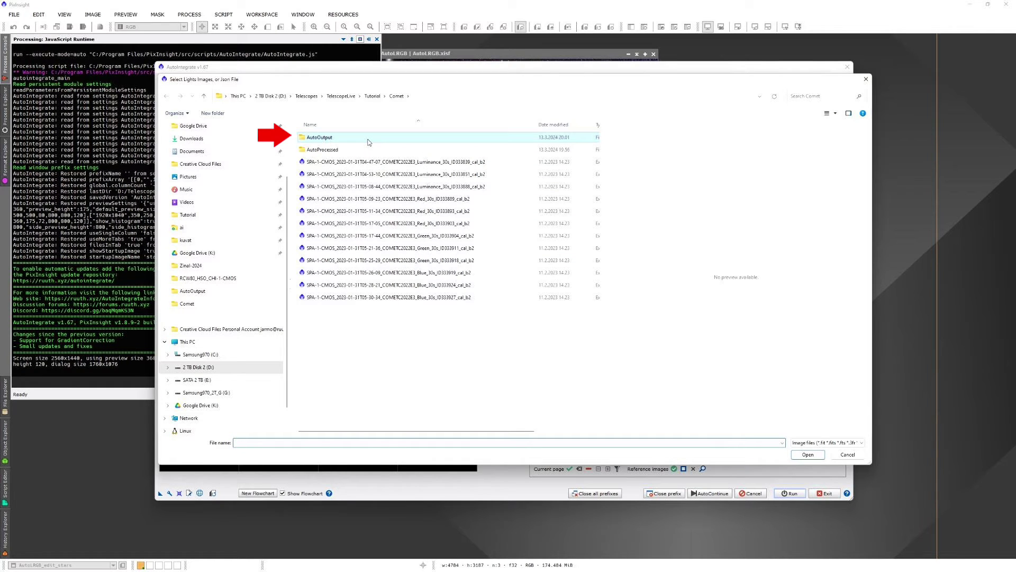
pyautogui.doubleClick(369, 139)
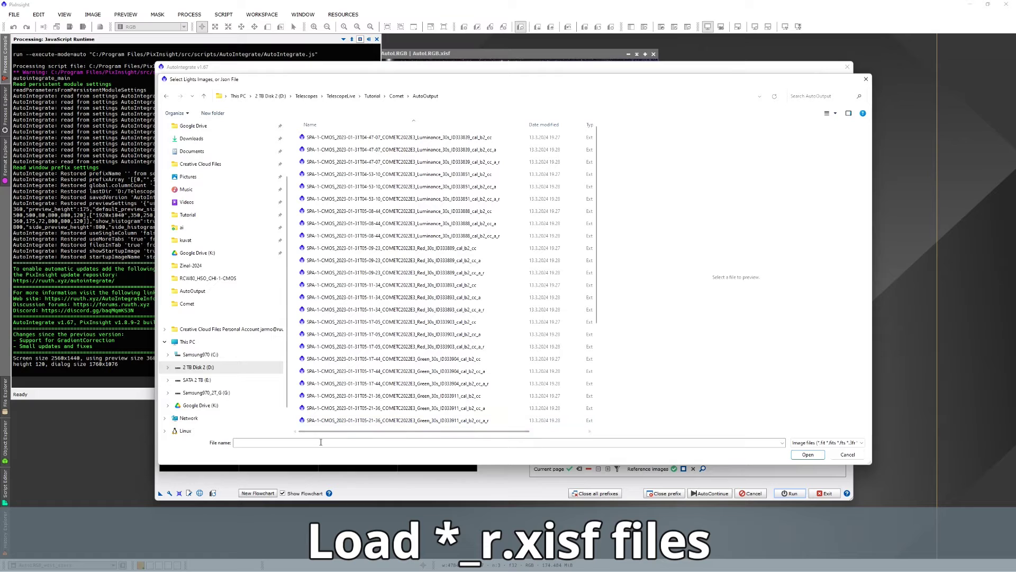
pyautogui.click(320, 442)
pyautogui.write('*_r.xisf')
pyautogui.press('Return')
pyautogui.click(371, 137)
pyautogui.hotkey('ctrl', 'a')
pyautogui.click(809, 455)
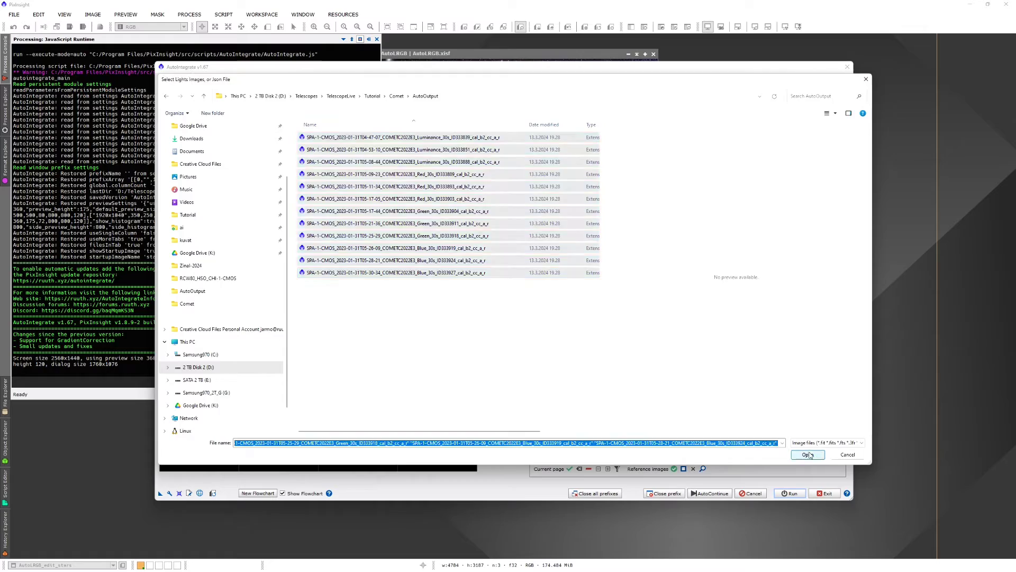
# Preview the second and third aligned luminance frames and set the window prefix to comet.
pyautogui.click(691, 156)
pyautogui.click(691, 163)
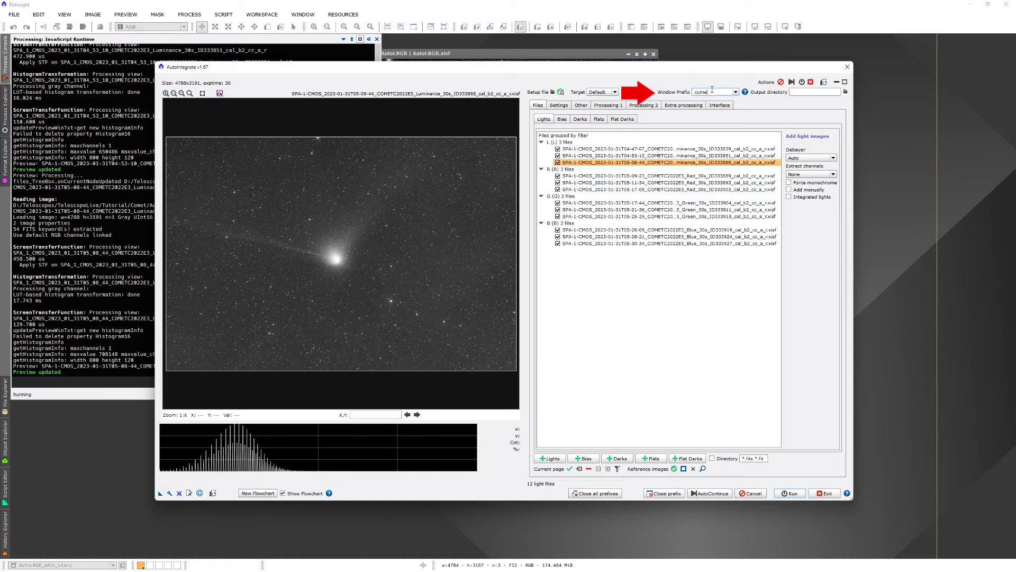
pyautogui.write('t')
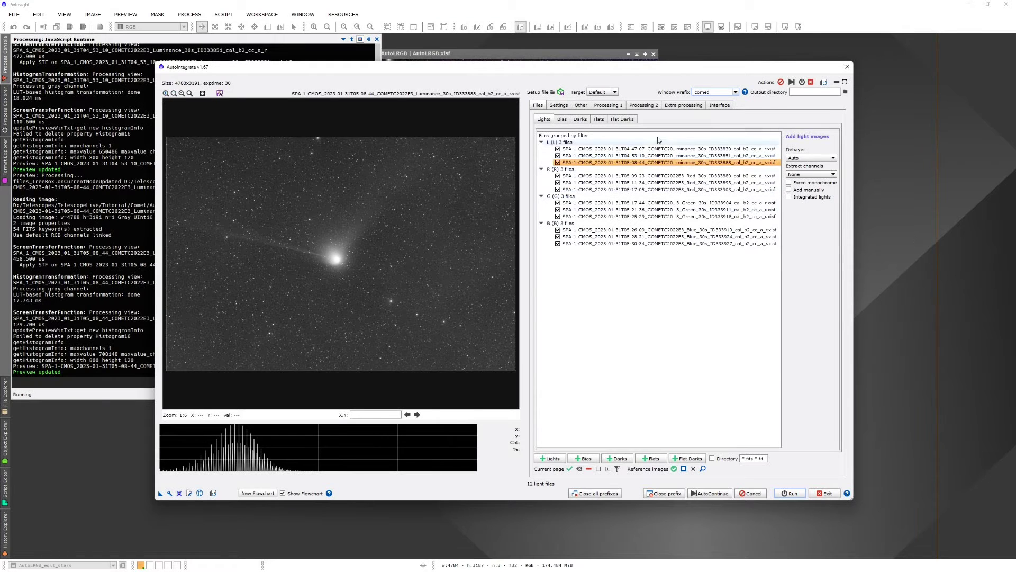
# Enable Comet align, Remove stars from lights and No CosmeticCorrection for the comet run.
pyautogui.click(559, 105)
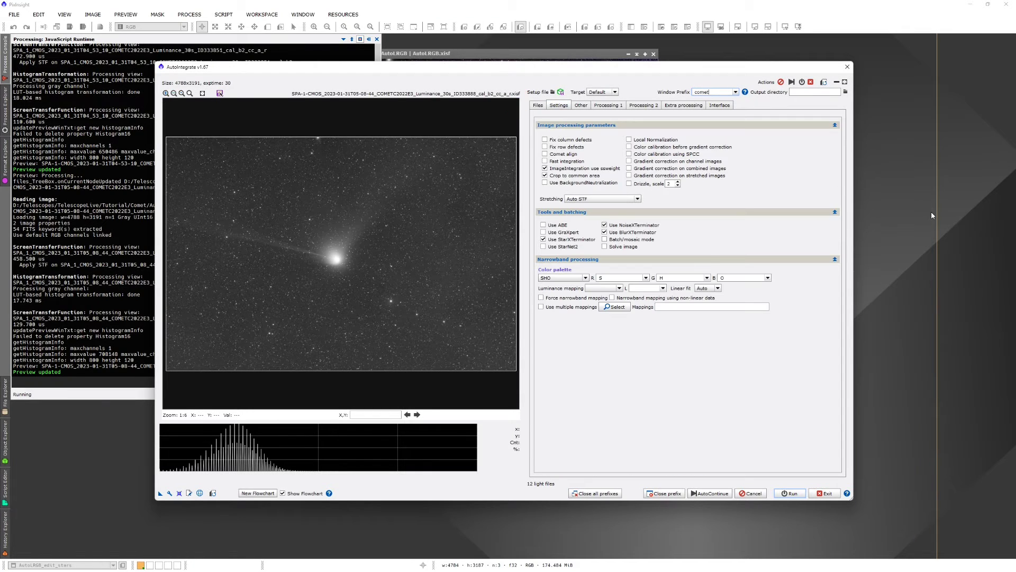
pyautogui.click(564, 155)
pyautogui.click(580, 105)
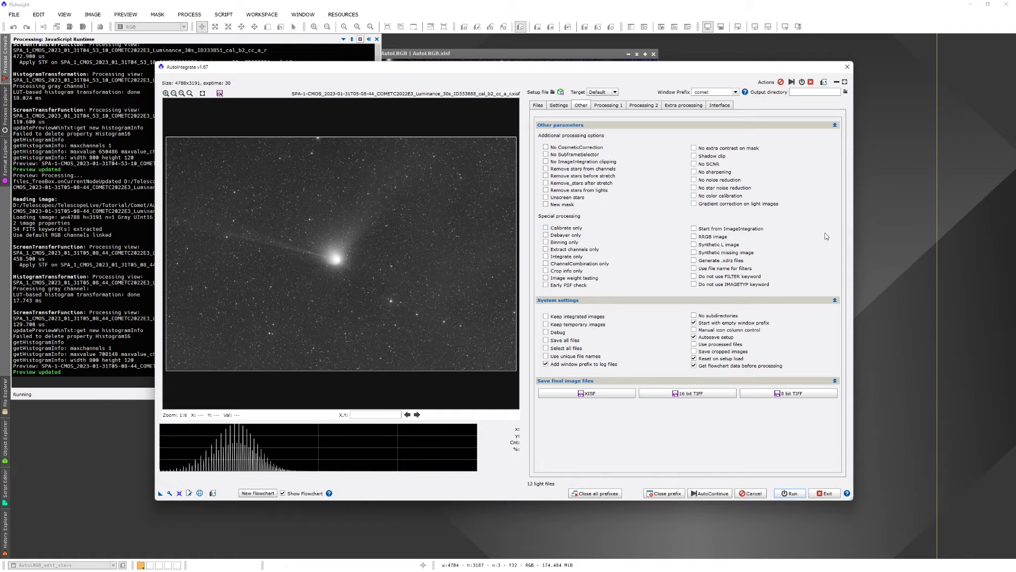
pyautogui.click(600, 191)
pyautogui.click(595, 147)
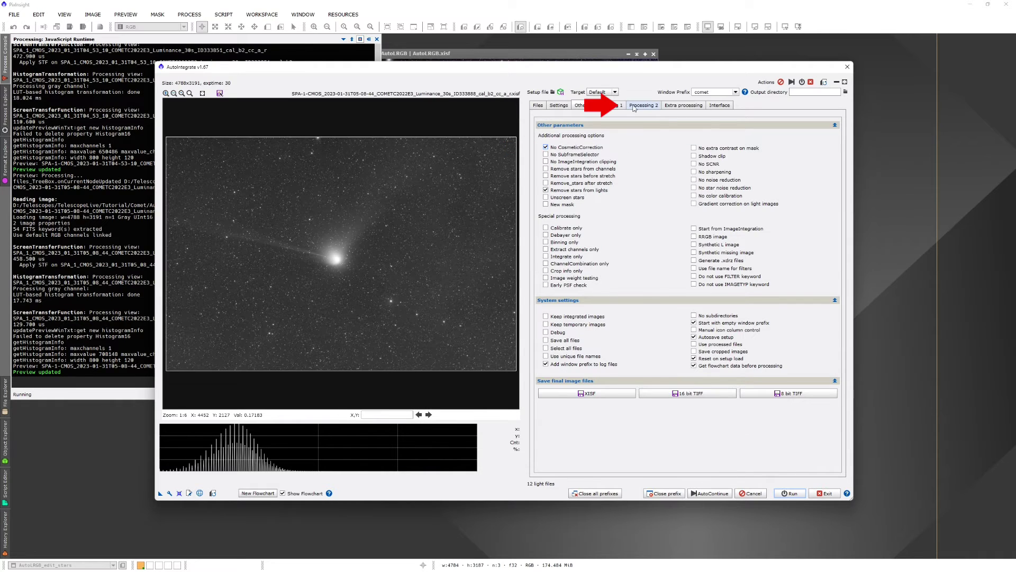
# Pick the comet nucleus in the first image's preview at 1:1 and set the first comet position to 2392,1602.
pyautogui.click(608, 105)
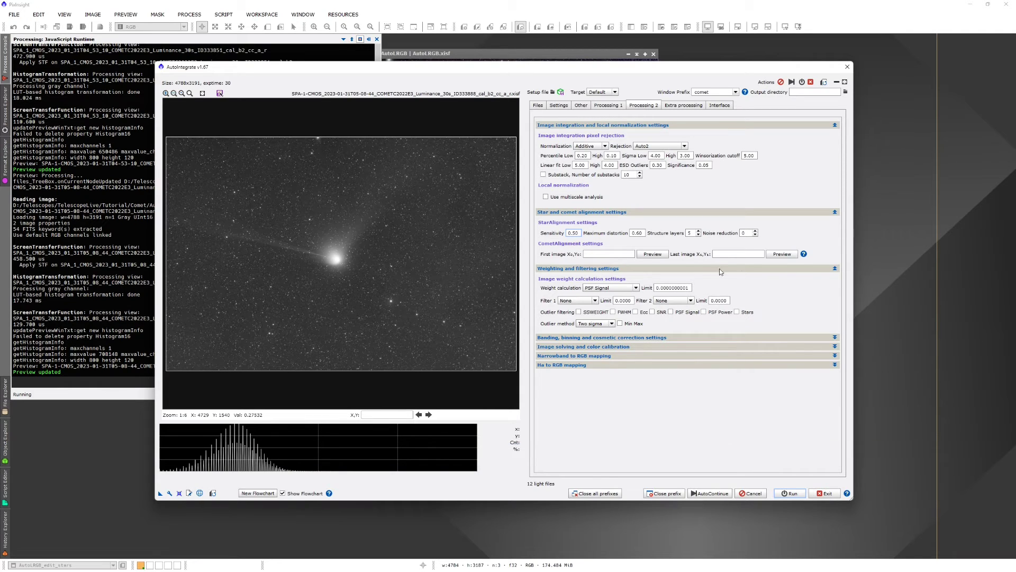
pyautogui.click(661, 255)
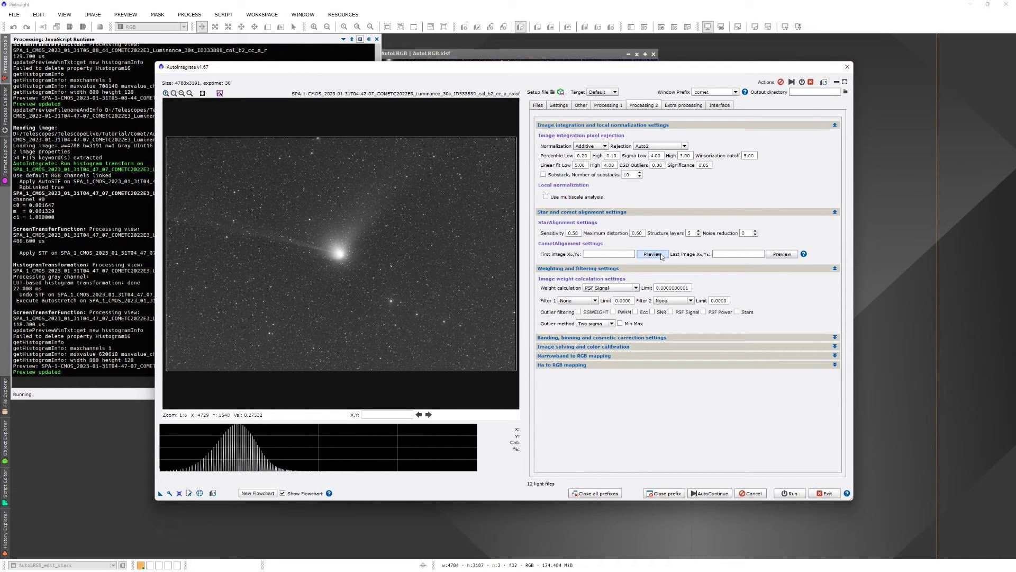
pyautogui.click(348, 274)
pyautogui.moveTo(516, 319); pyautogui.dragTo(517, 249)
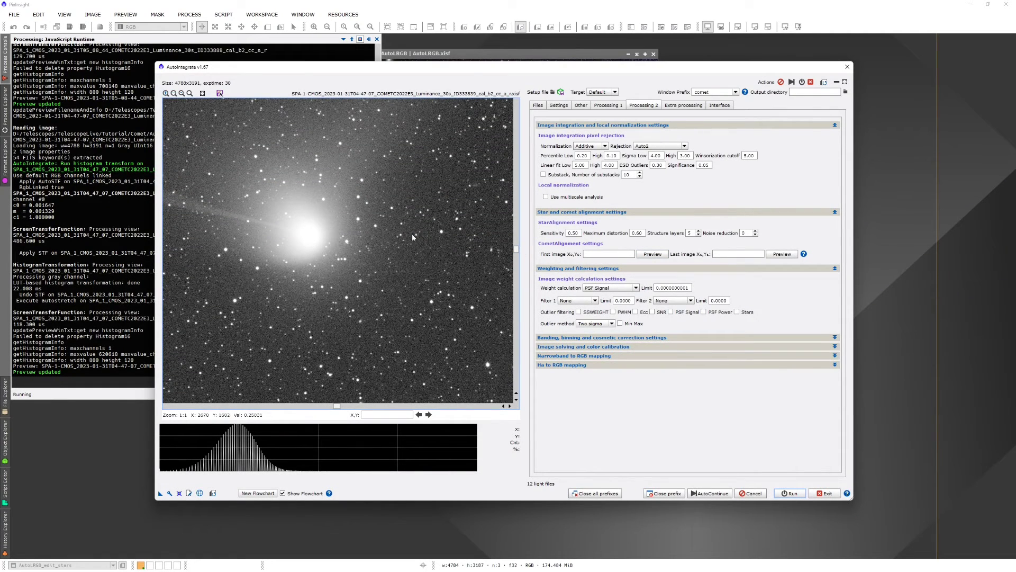
pyautogui.click(312, 236)
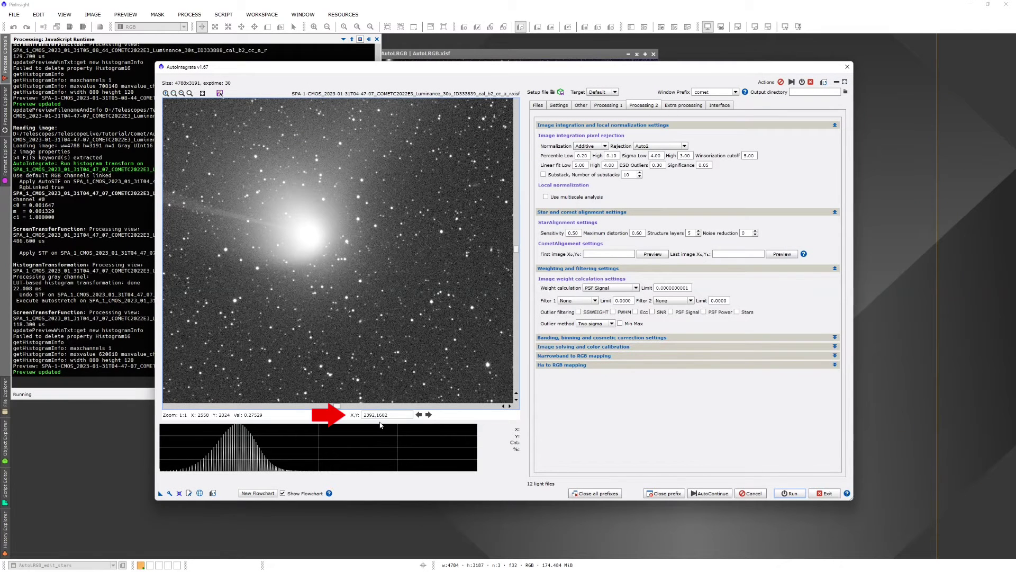
pyautogui.click(419, 415)
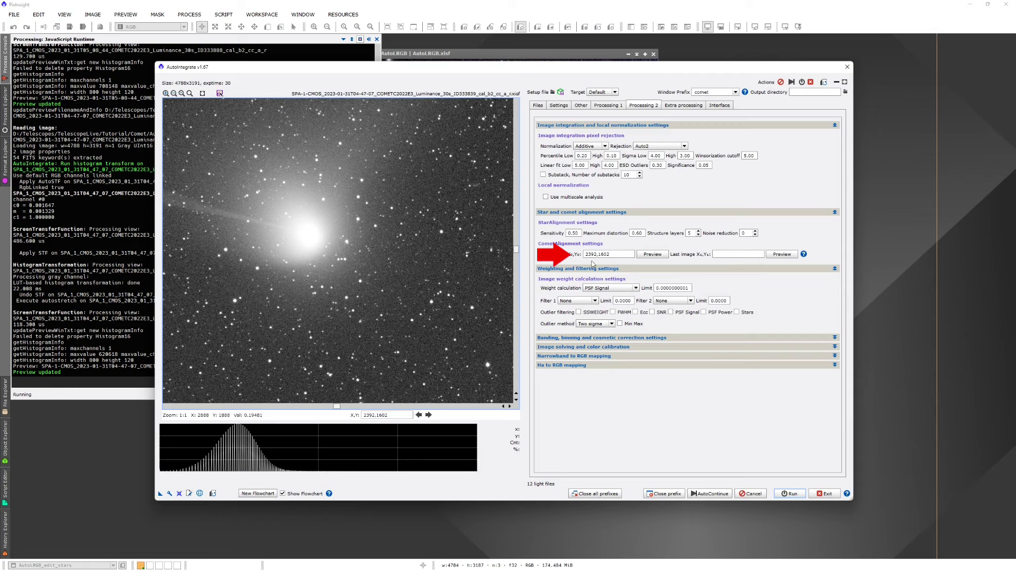
# Pick the comet nucleus in the last image's preview and set the last comet position to 2300,1754.
pyautogui.click(788, 255)
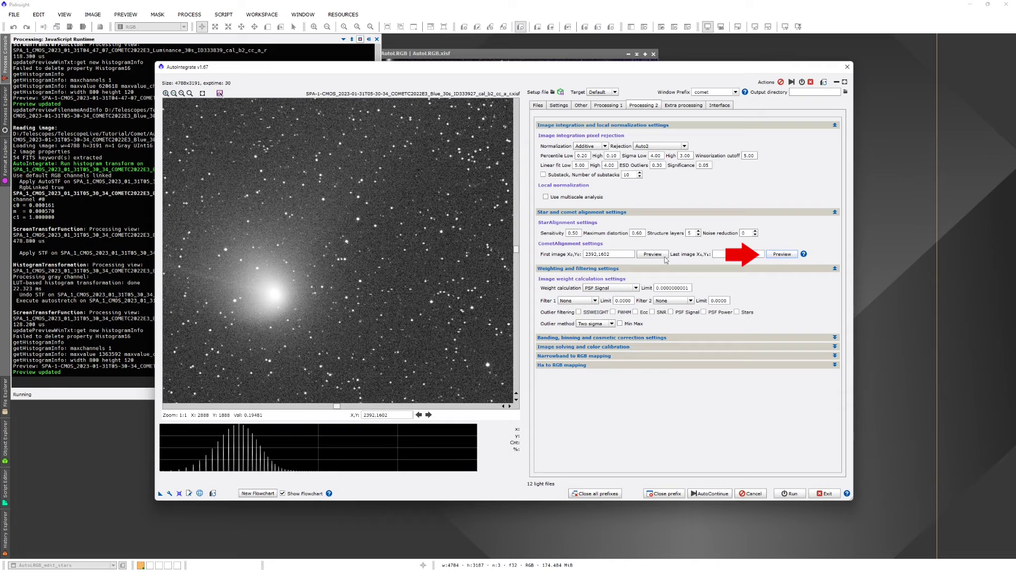
pyautogui.click(274, 295)
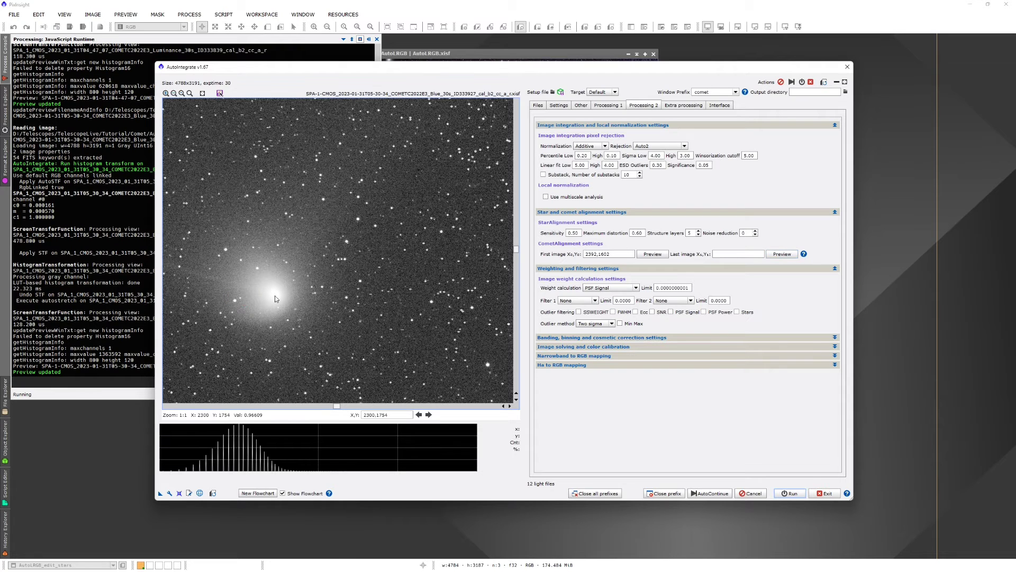
pyautogui.click(428, 415)
# Run the comet-aligned processing on the listed light files and hide the flowchart to show the finished image.
pyautogui.click(539, 105)
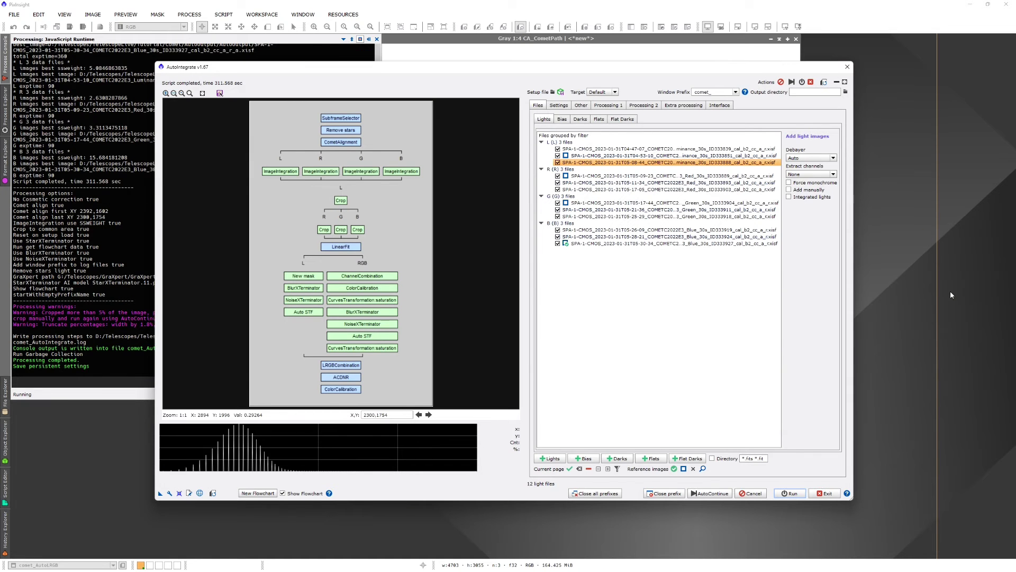
pyautogui.click(306, 494)
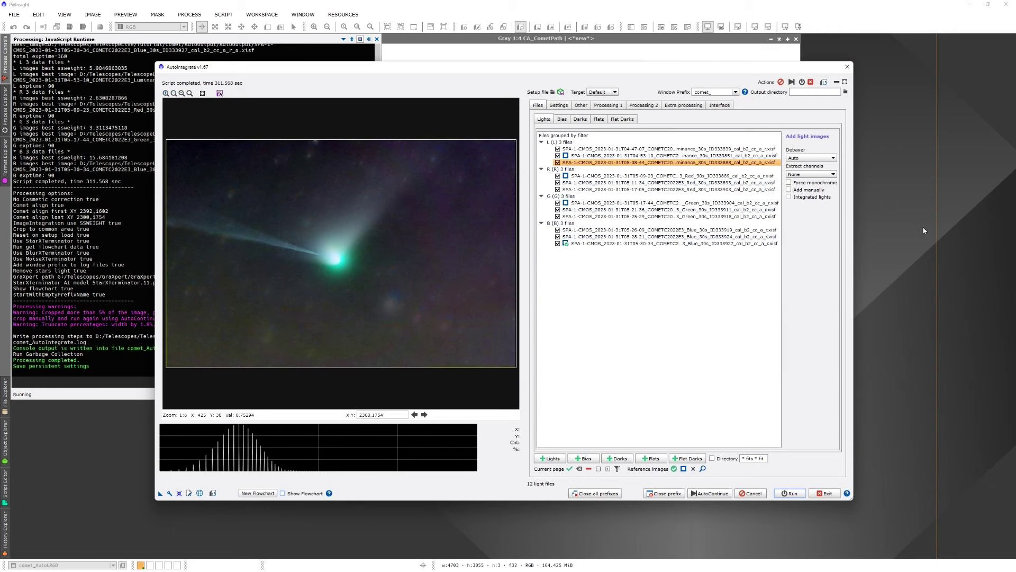
# Apply extra processing with a gamma of 1.5 to the comet_AutoLRGB image.
pyautogui.click(683, 105)
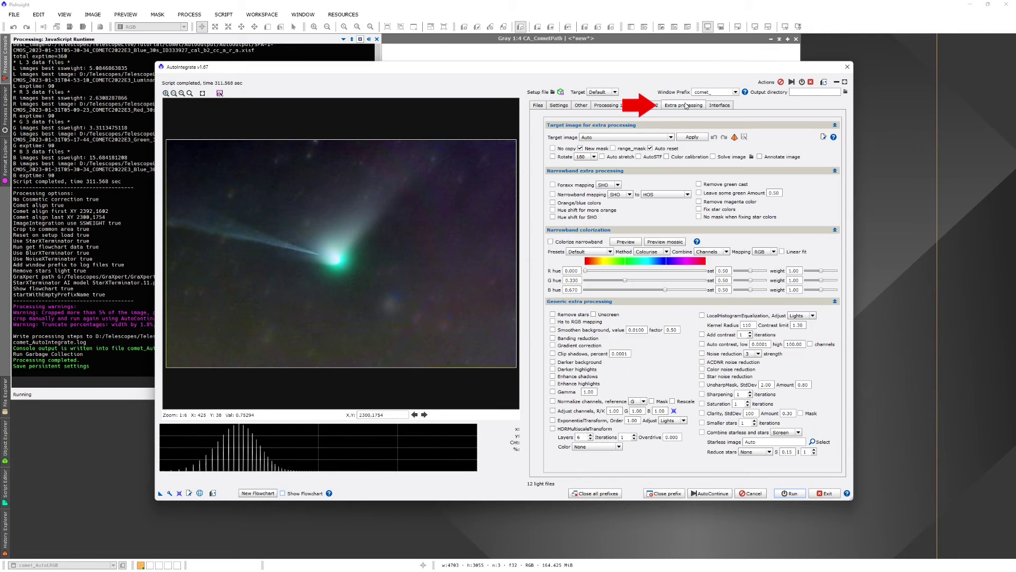
pyautogui.click(675, 138)
pyautogui.click(663, 151)
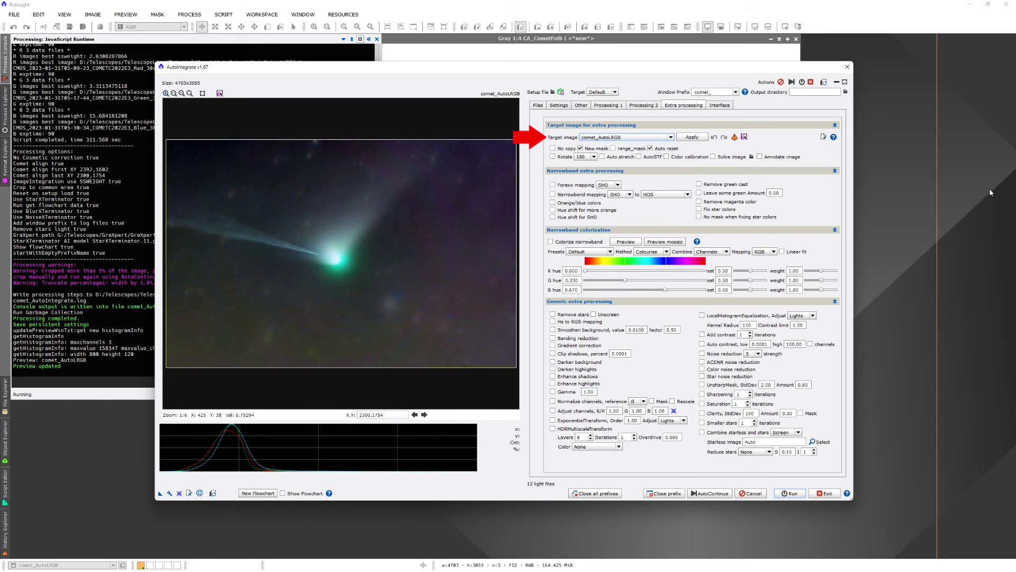
pyautogui.click(563, 392)
pyautogui.click(589, 393)
pyautogui.write('1.5')
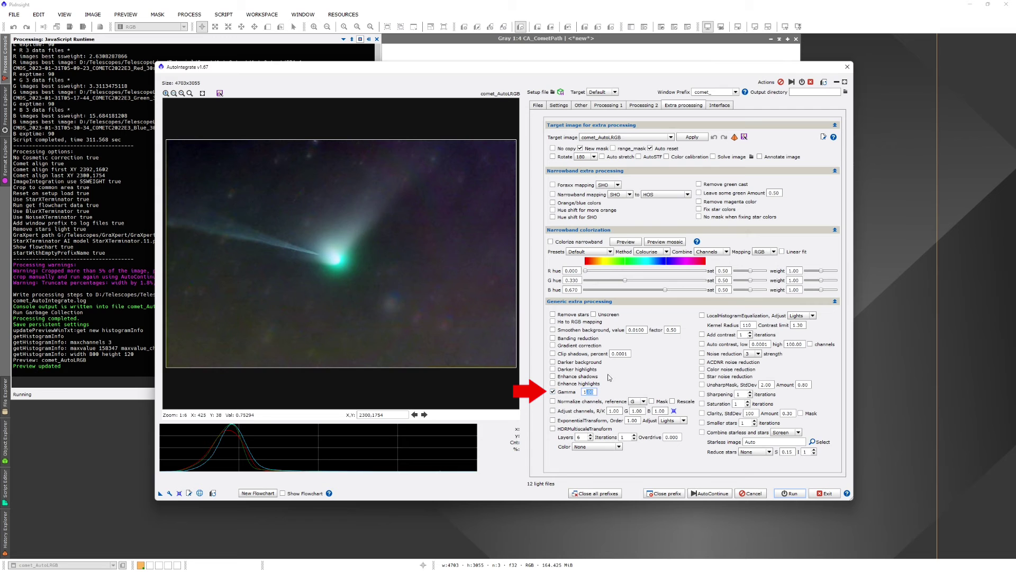
pyautogui.click(693, 137)
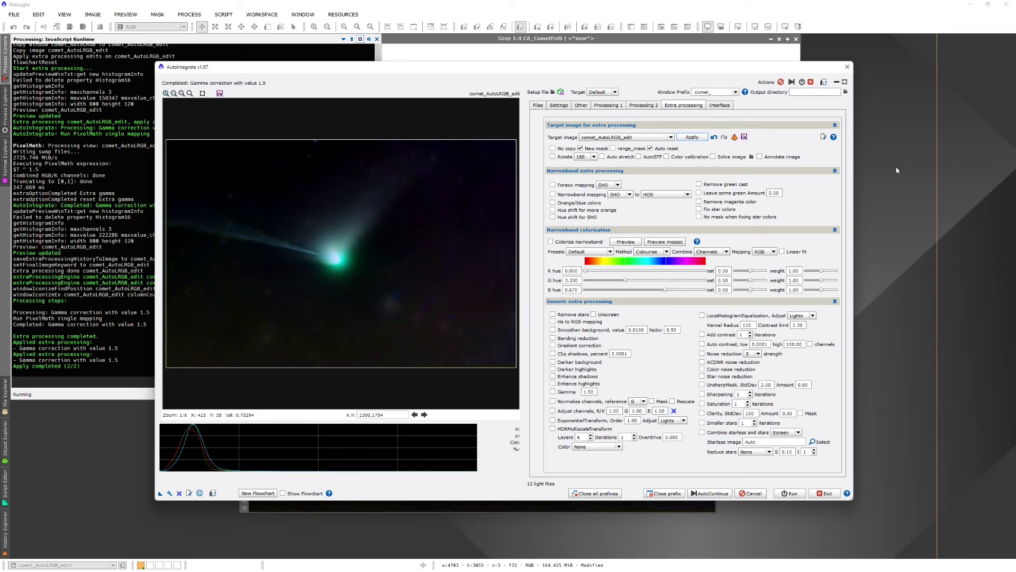
# Combine the gamma-corrected starless comet image with the AutoLRGB_edit_stars image using the Screen method.
pyautogui.click(726, 433)
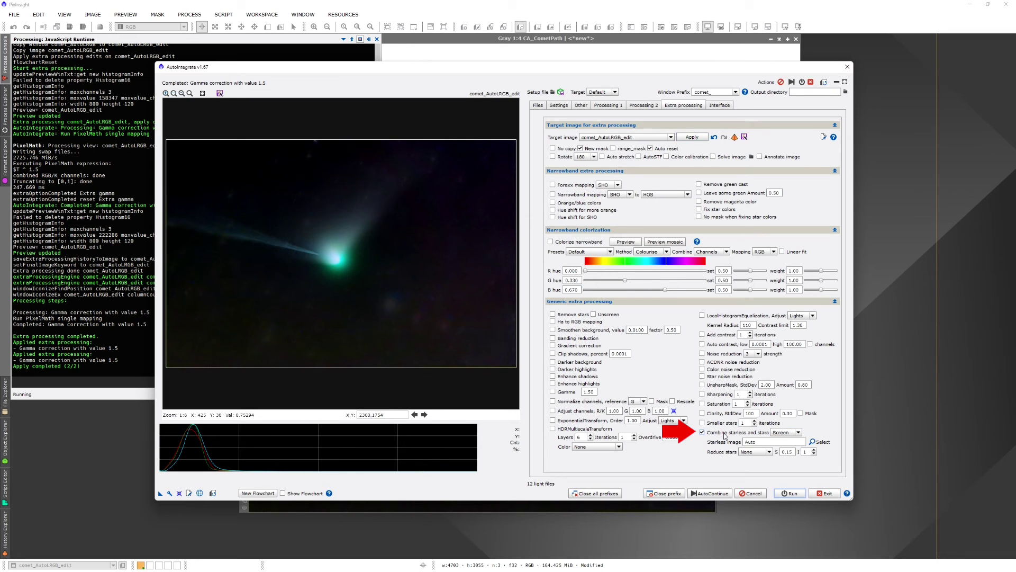
pyautogui.click(819, 442)
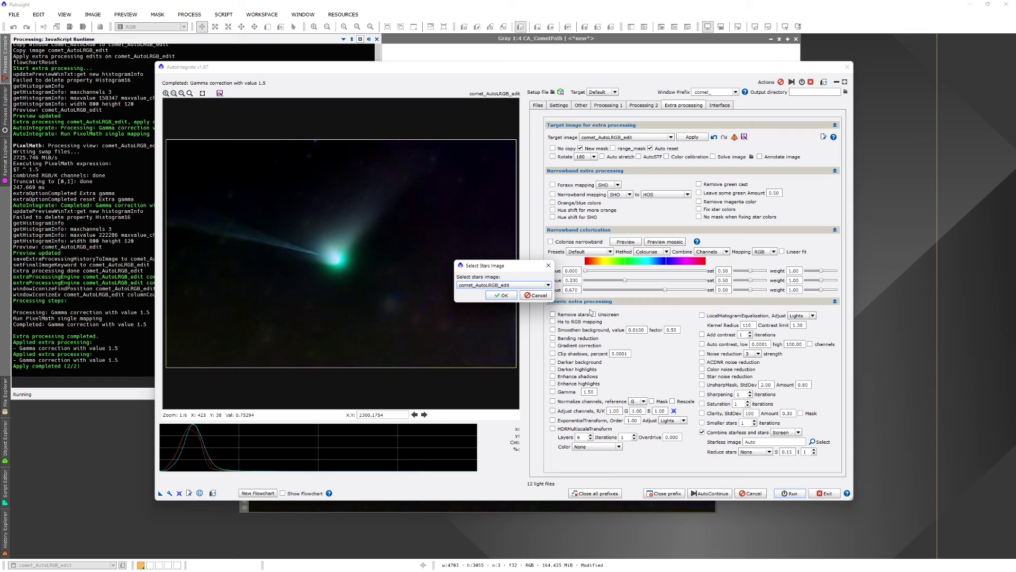
pyautogui.click(542, 285)
pyautogui.moveTo(550, 302); pyautogui.dragTo(553, 335)
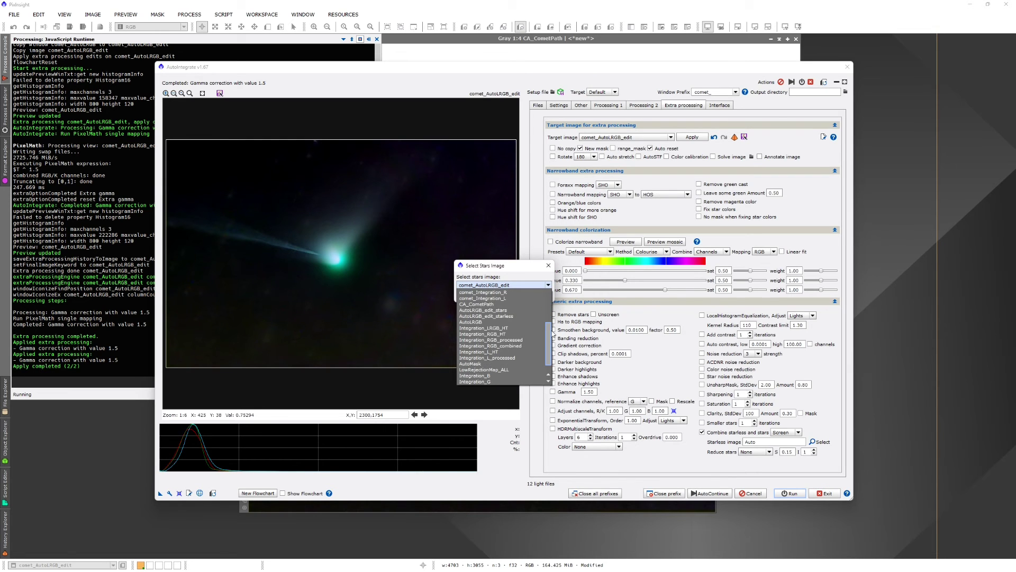
pyautogui.click(503, 314)
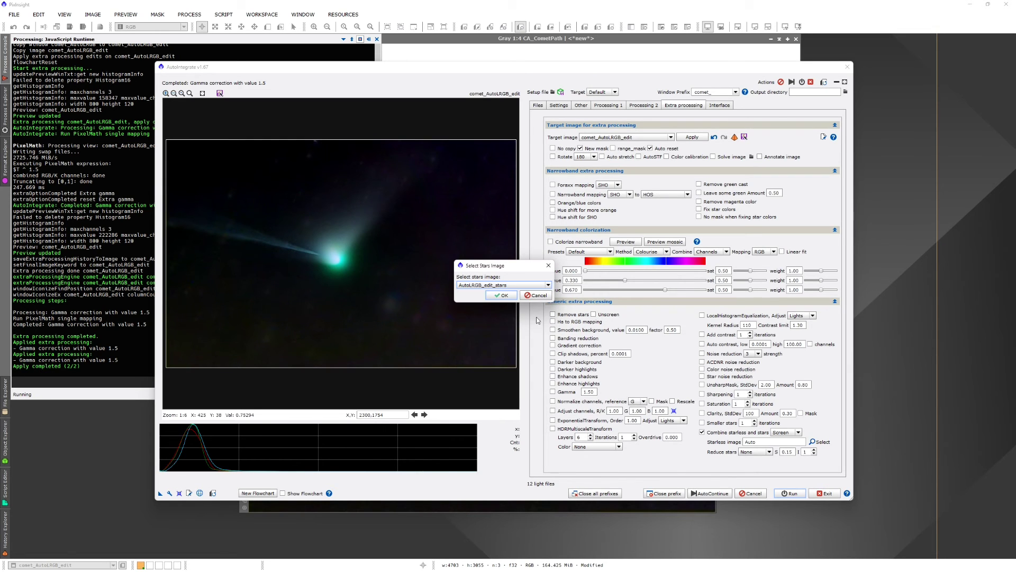
pyautogui.click(502, 294)
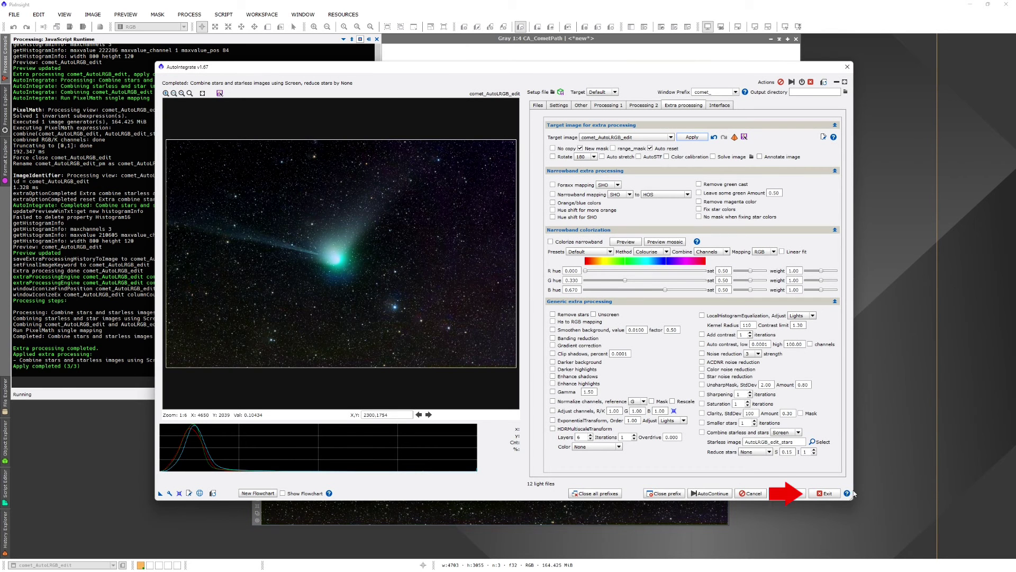
# Exit AutoIntegrate and cascade the comet_AutoLRGB, CA_CometPath and comet_AutoLRGB_edit windows below the earlier image windows.
pyautogui.click(825, 493)
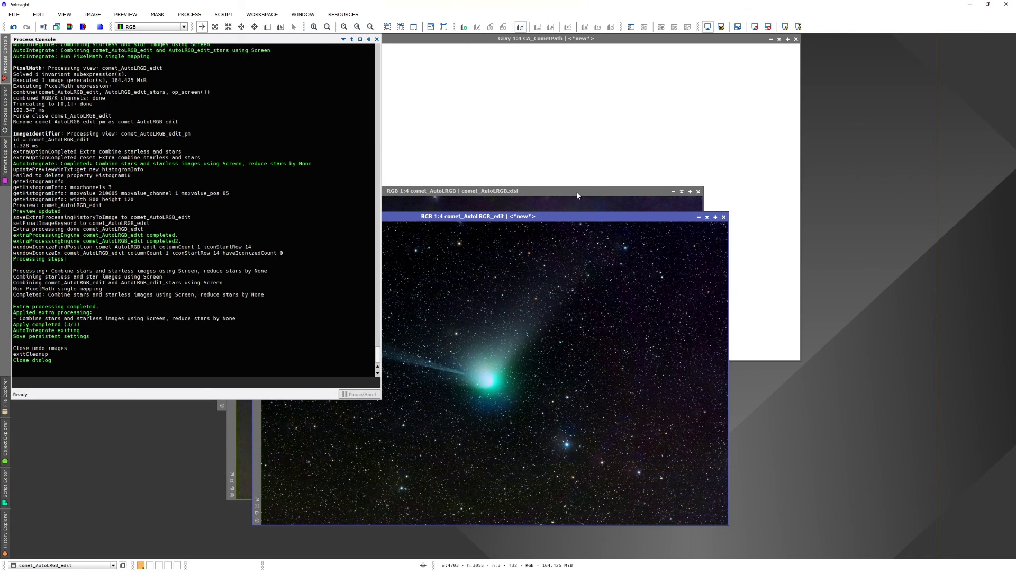
pyautogui.click(578, 193)
pyautogui.moveTo(595, 194); pyautogui.dragTo(614, 111)
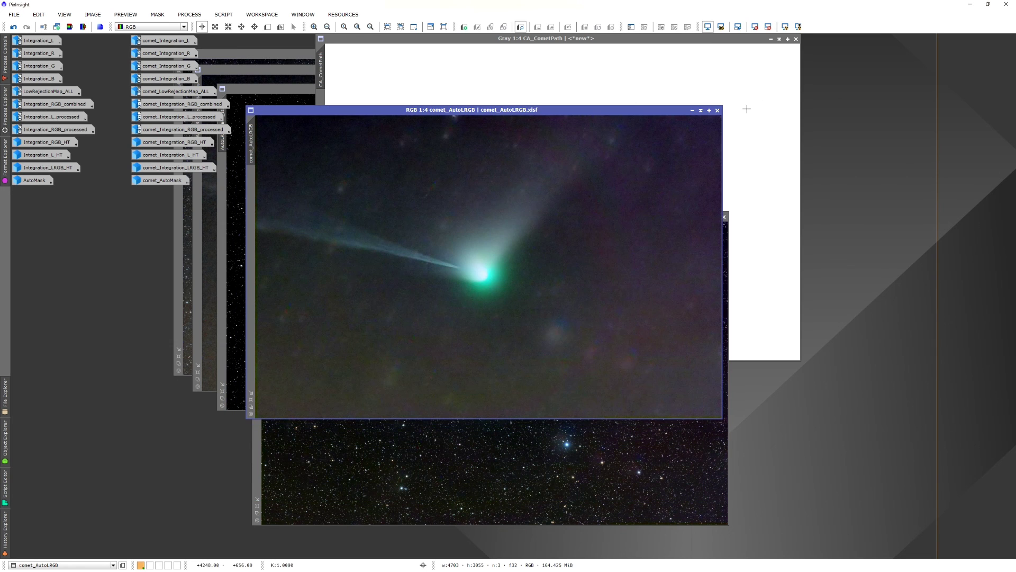
pyautogui.moveTo(691, 41); pyautogui.dragTo(651, 132)
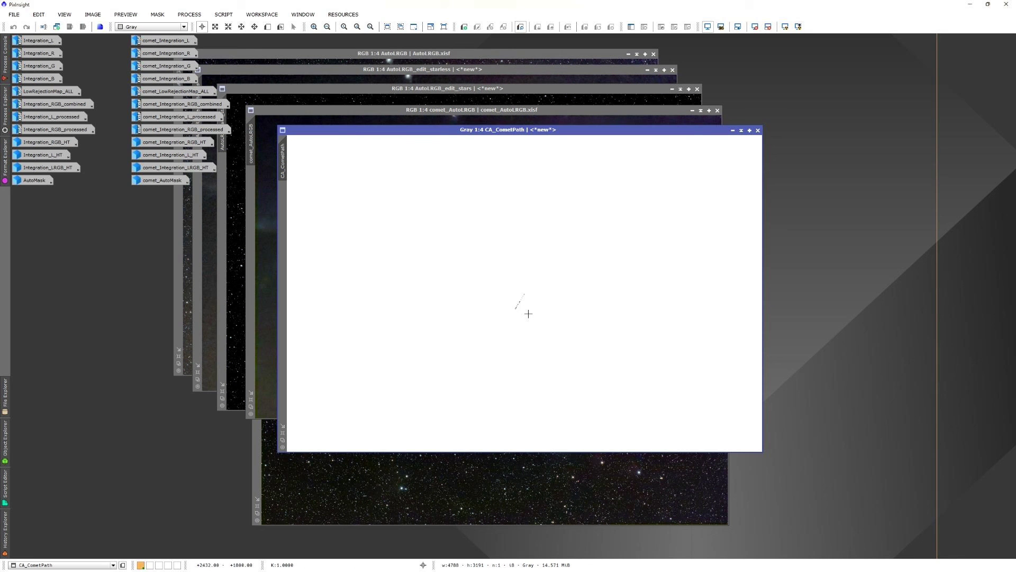
pyautogui.click(543, 468)
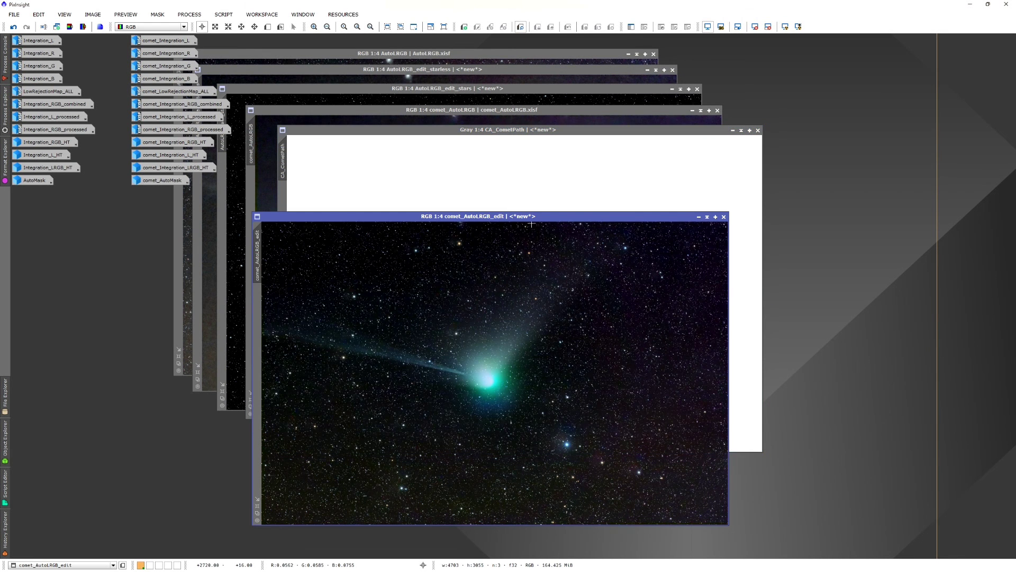
pyautogui.moveTo(532, 217); pyautogui.dragTo(588, 155)
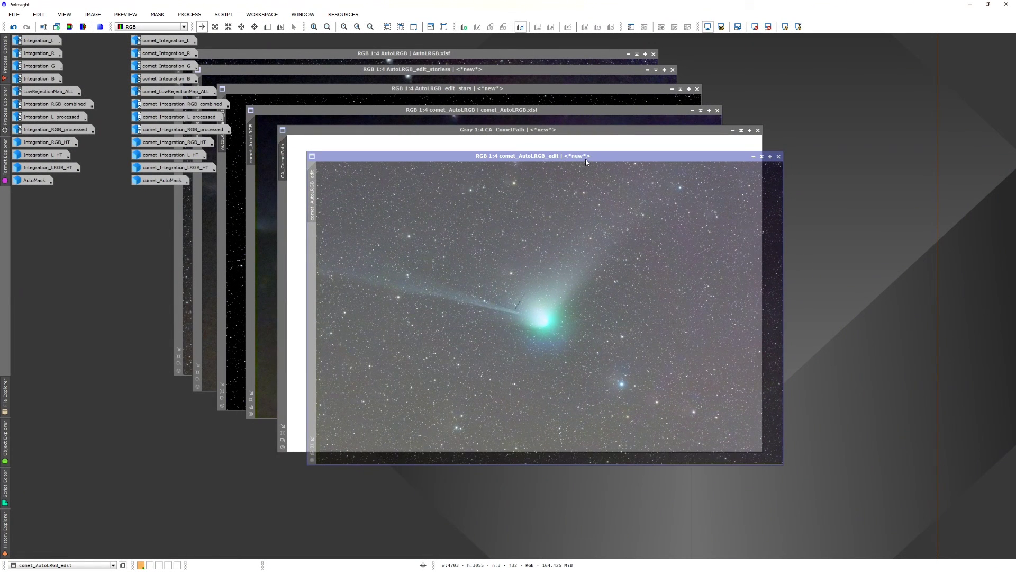